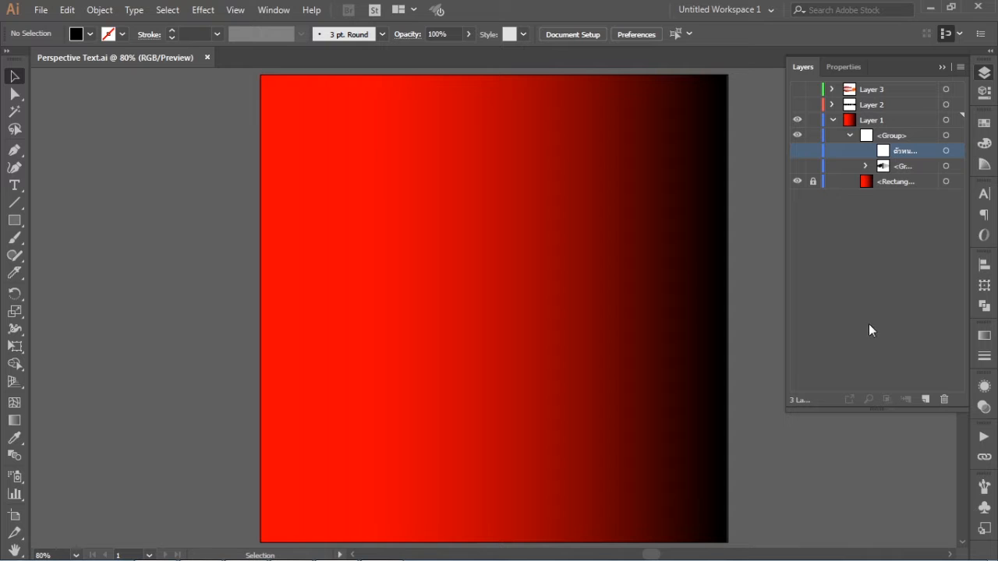
- Unhide the heading text and lettering group in Layer 1, then switch visibility from Layer 1 to Layer 2
left_click(797, 152)
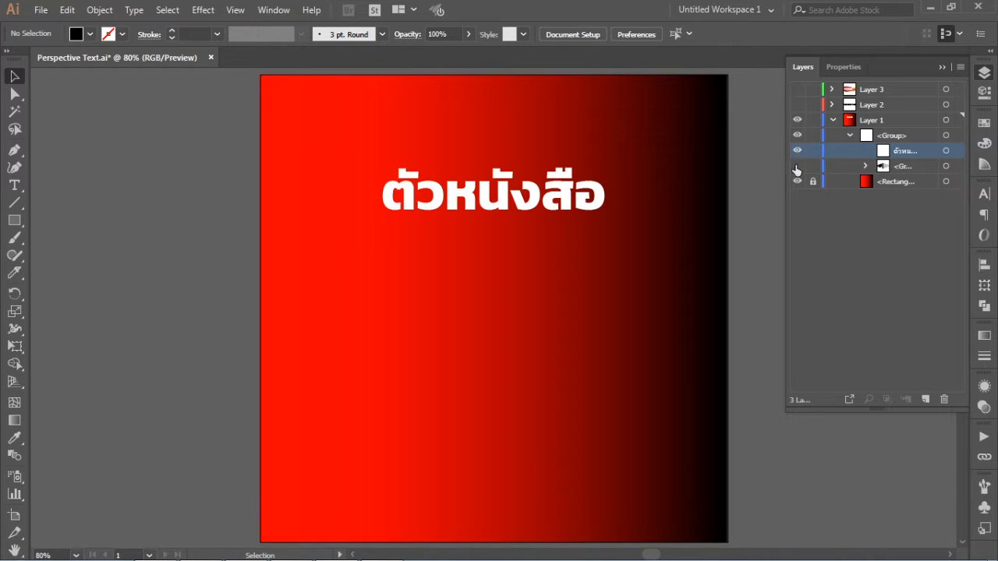
left_click(797, 166)
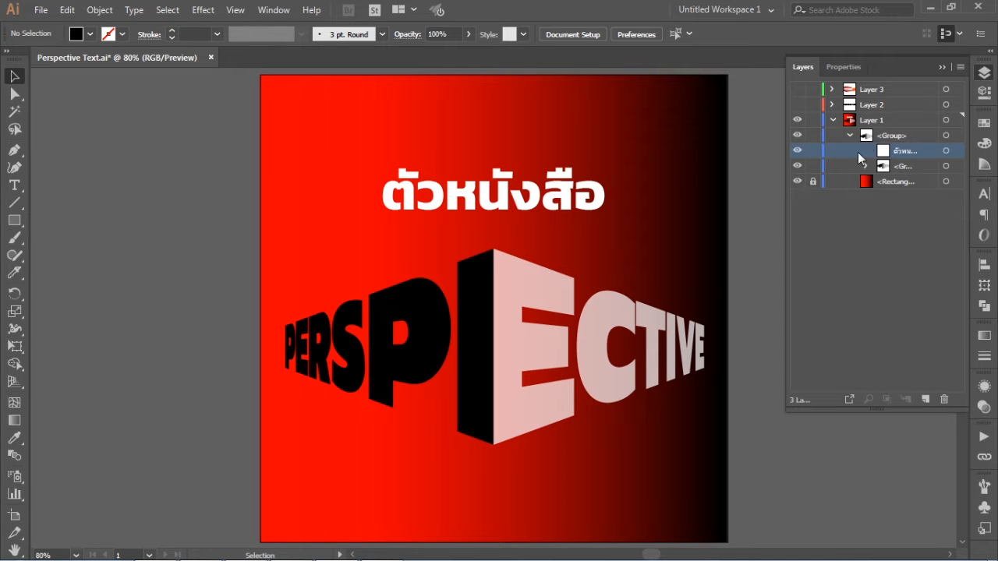
left_click(832, 121)
left_click(799, 120)
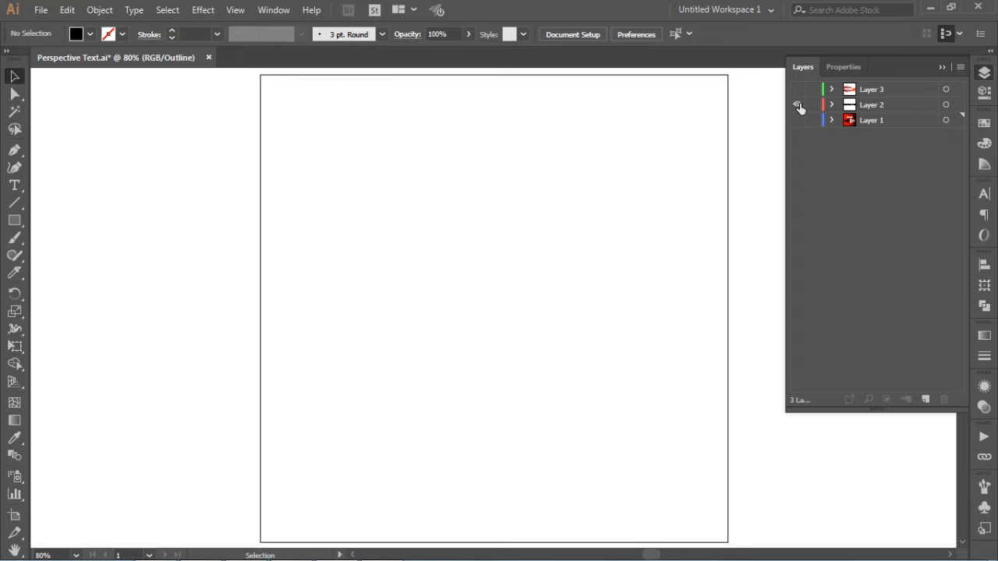
left_click(799, 105)
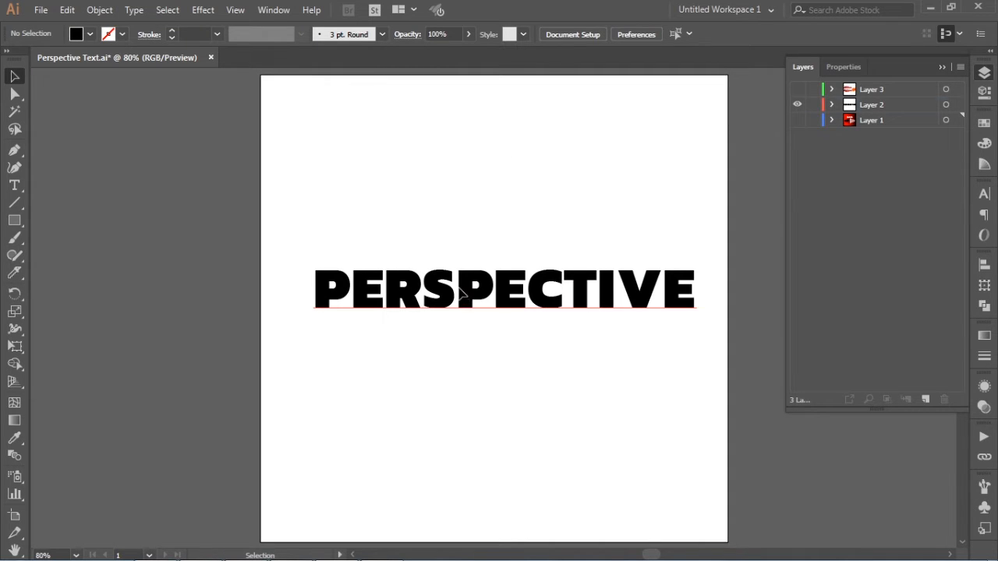
- Convert the PERSPECTIVE text to outlines
left_click(466, 296)
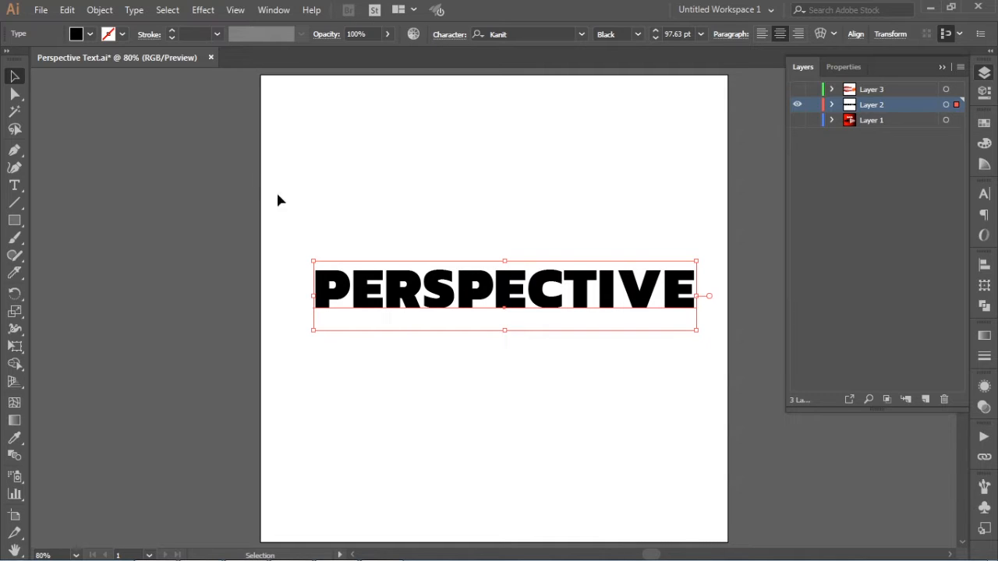
left_click(132, 10)
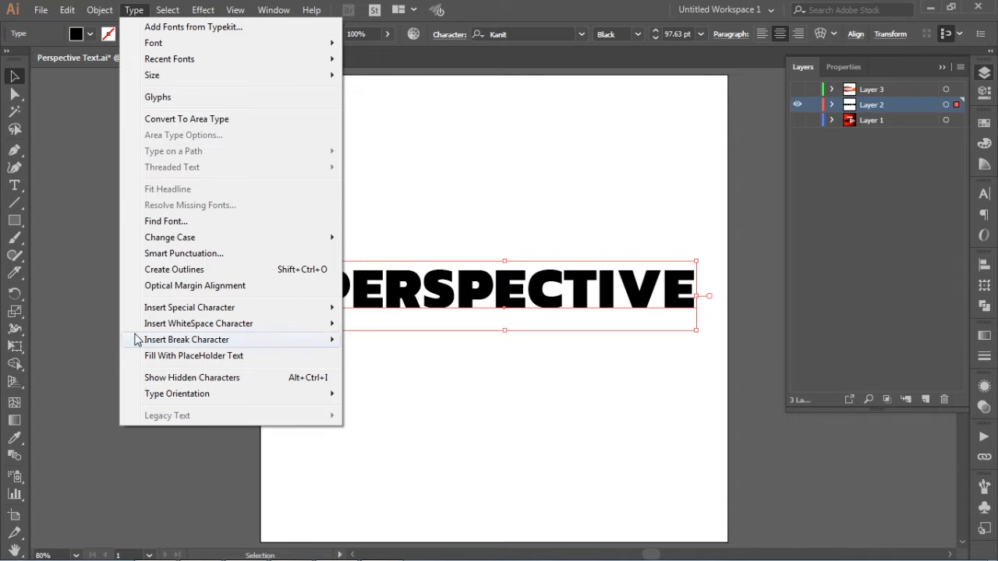
left_click(174, 270)
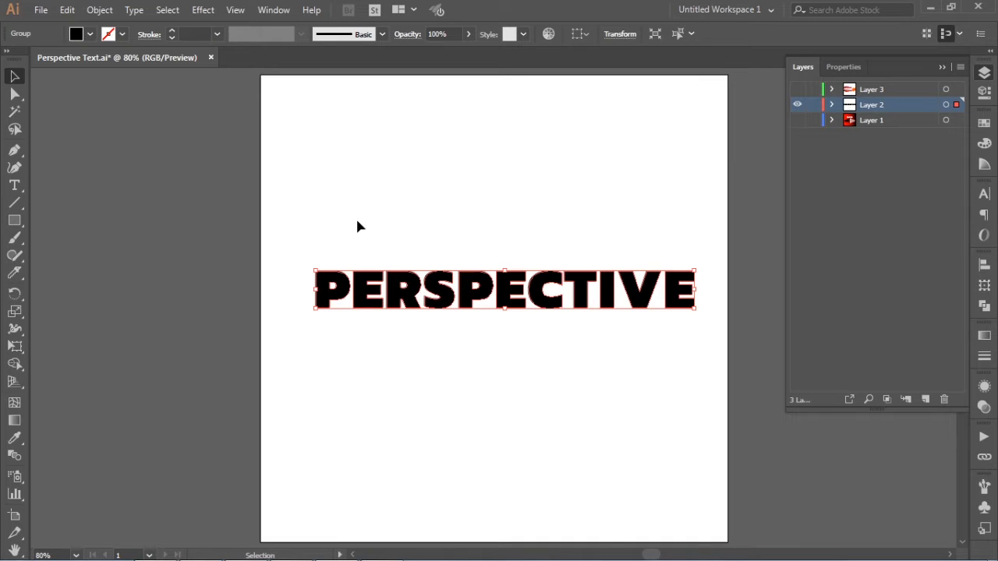
- Cut the outlined word with the Knife tool, straight down through the vertical stem of the middle E
left_click(15, 275)
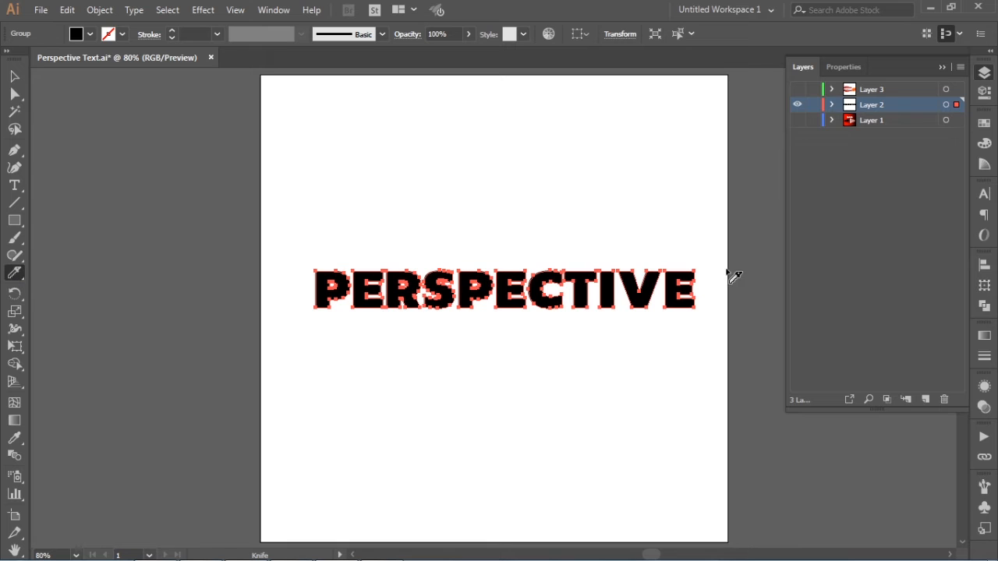
left_click_drag(304, 215, 702, 378)
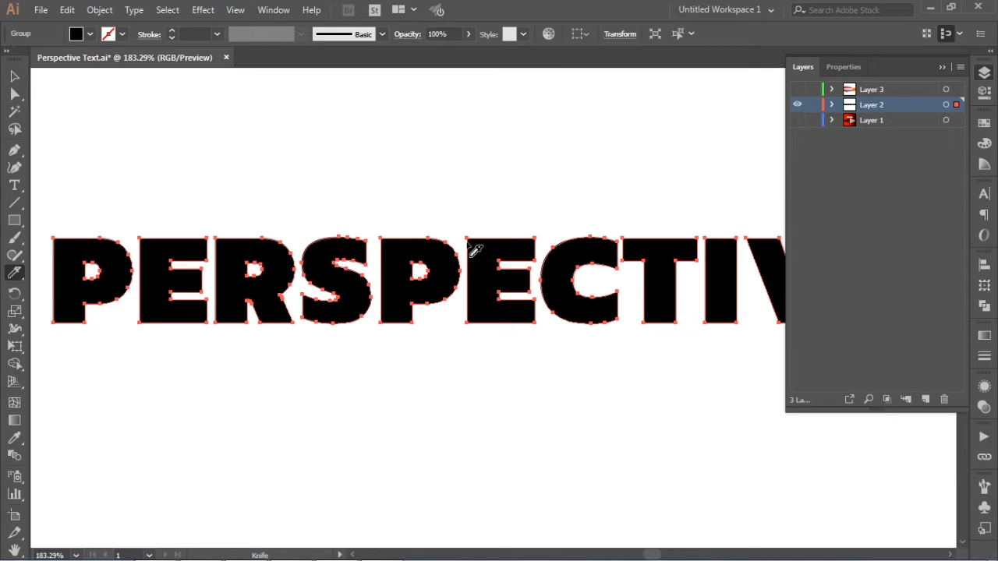
left_click(14, 76)
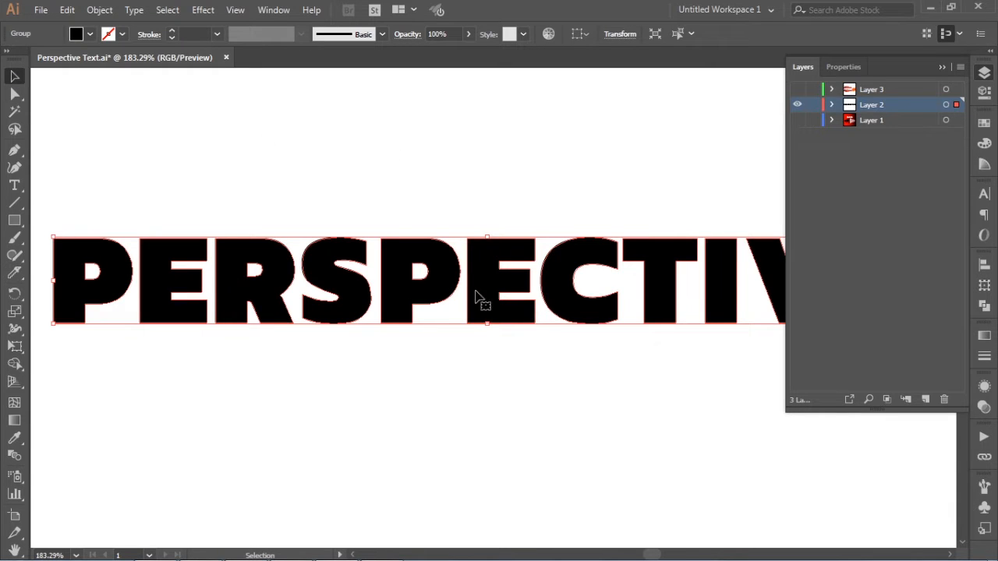
left_click(14, 272)
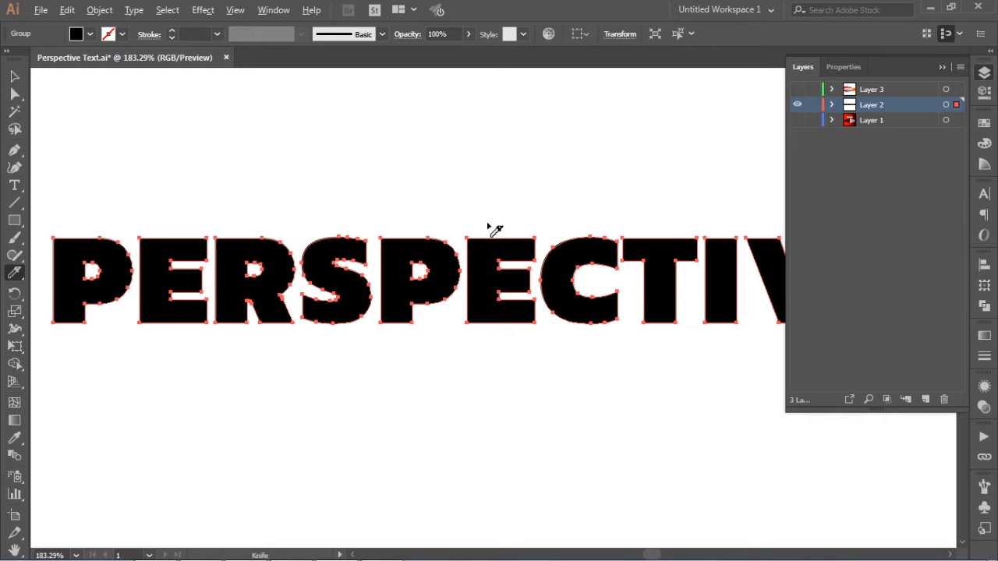
mouse_move(488, 219)
left_mouse_down()
mouse_move(493, 316)
mouse_move(508, 353)
left_mouse_up()
left_click(9, 75)
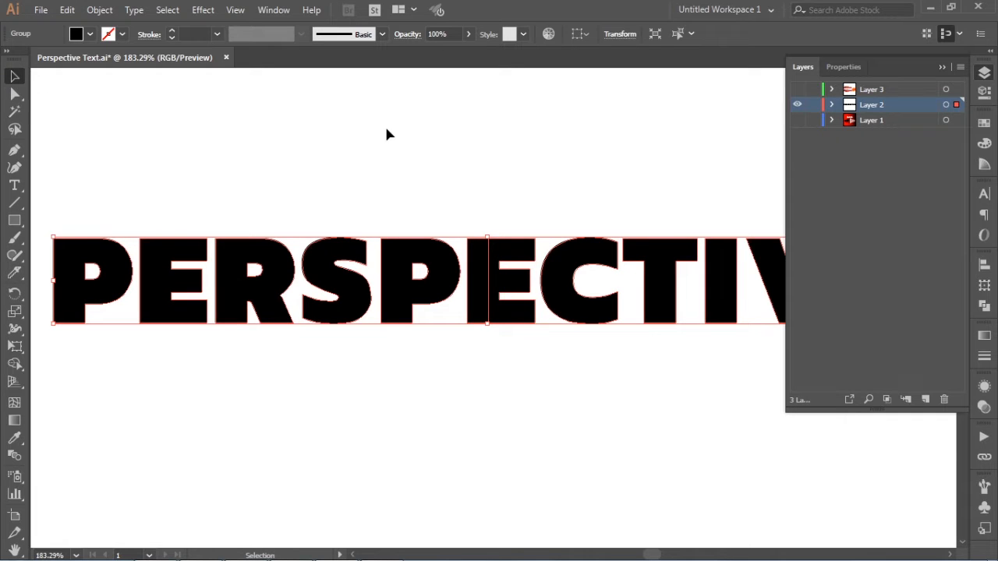
- Collapse the layer list and ungroup the cut PERSPECTIVE lettering, leaving nothing selected
left_click(942, 67)
left_click(628, 144)
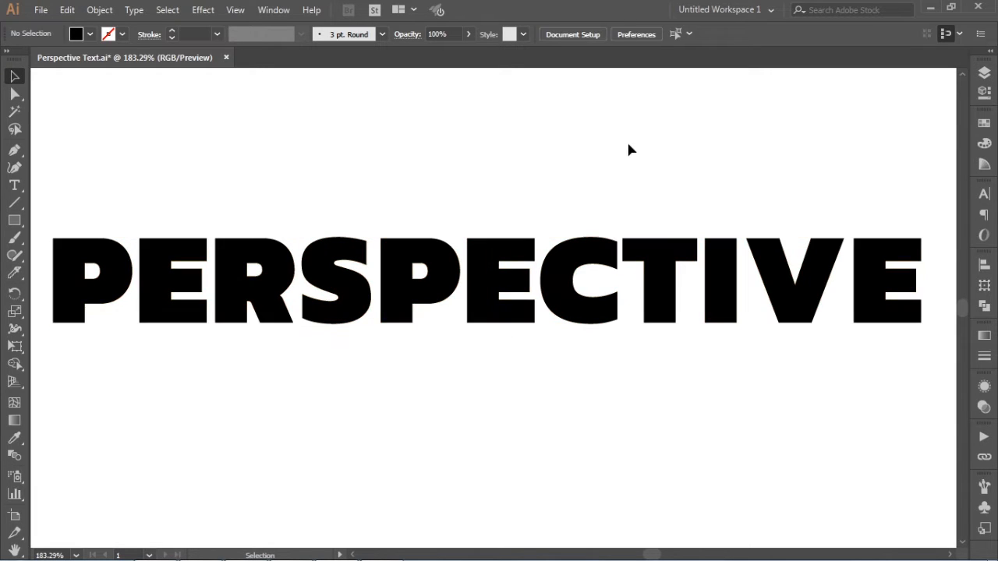
left_click(522, 248)
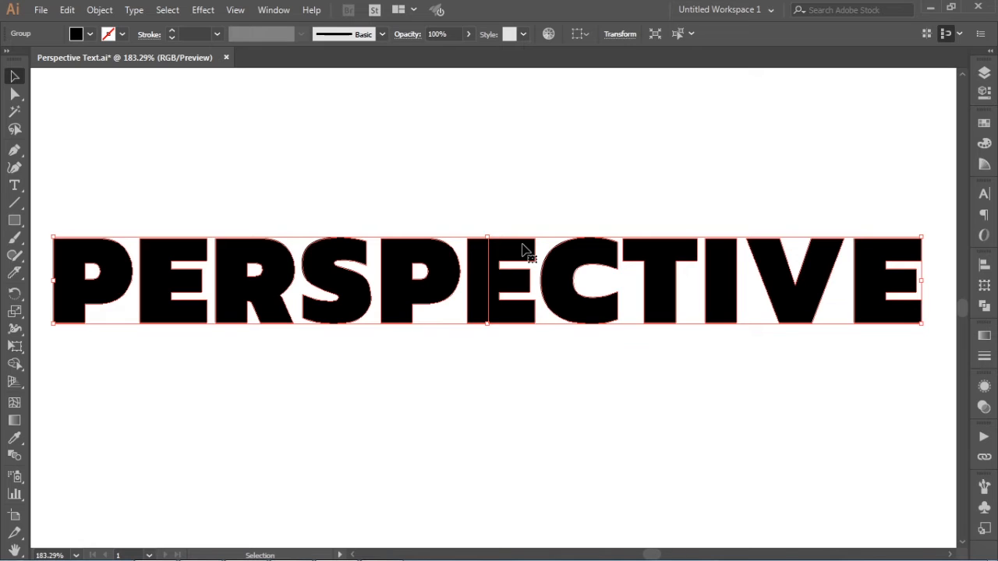
left_click(96, 9)
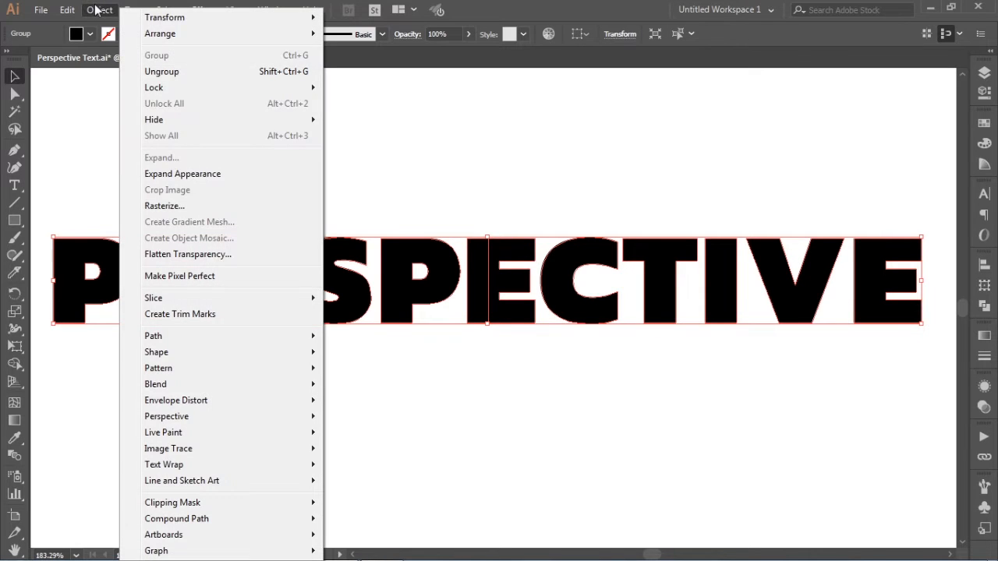
left_click(161, 73)
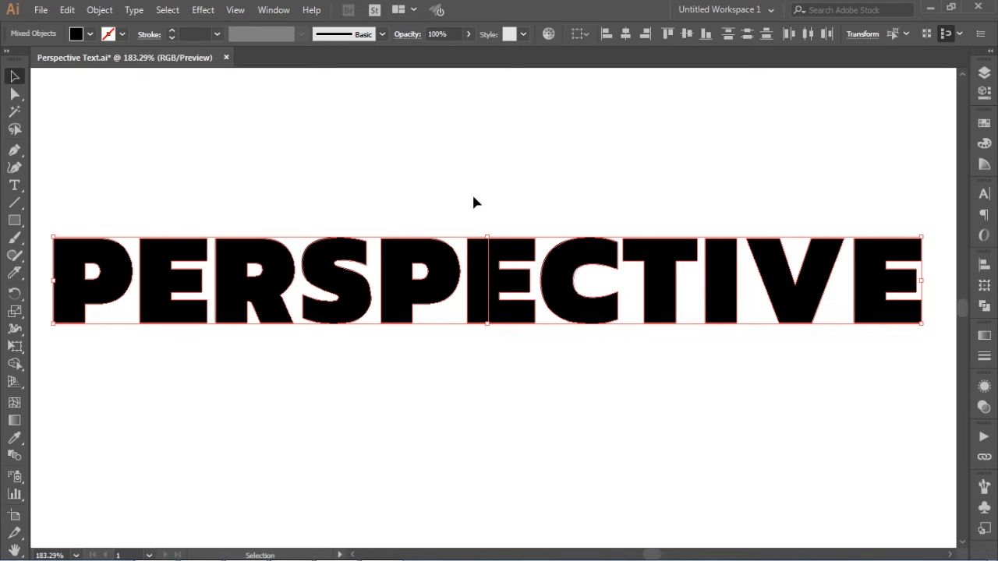
right_click(519, 250)
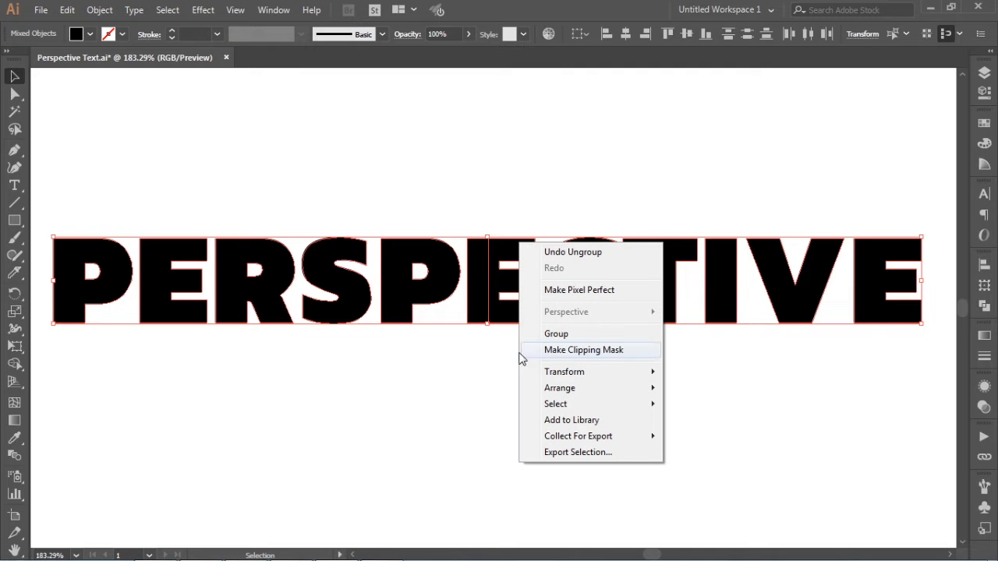
left_click(559, 144)
left_click(153, 182)
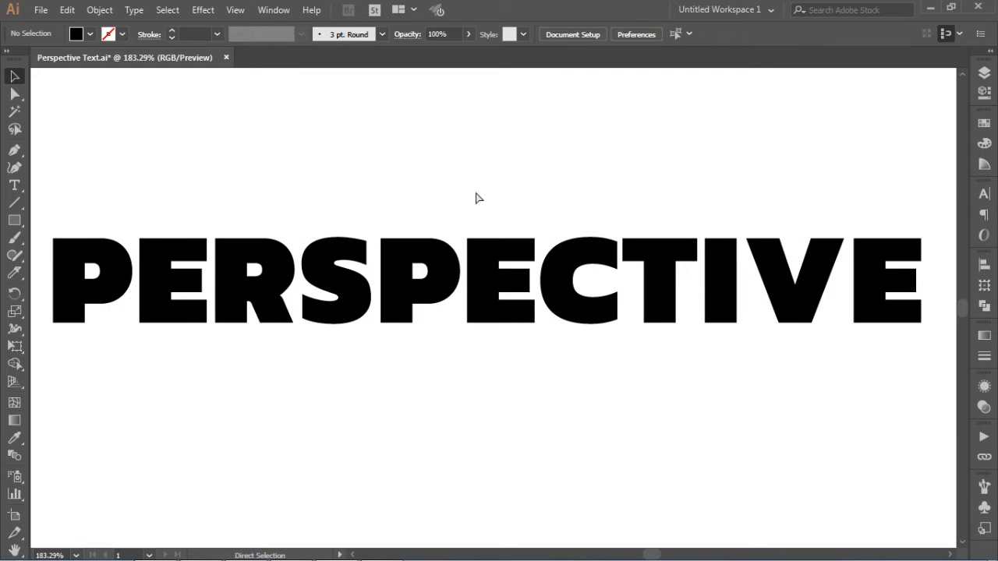
- Group the letters PERSP together with the left slice of the cut E
key("ctrl+minus")
left_click_drag(102, 191, 483, 400)
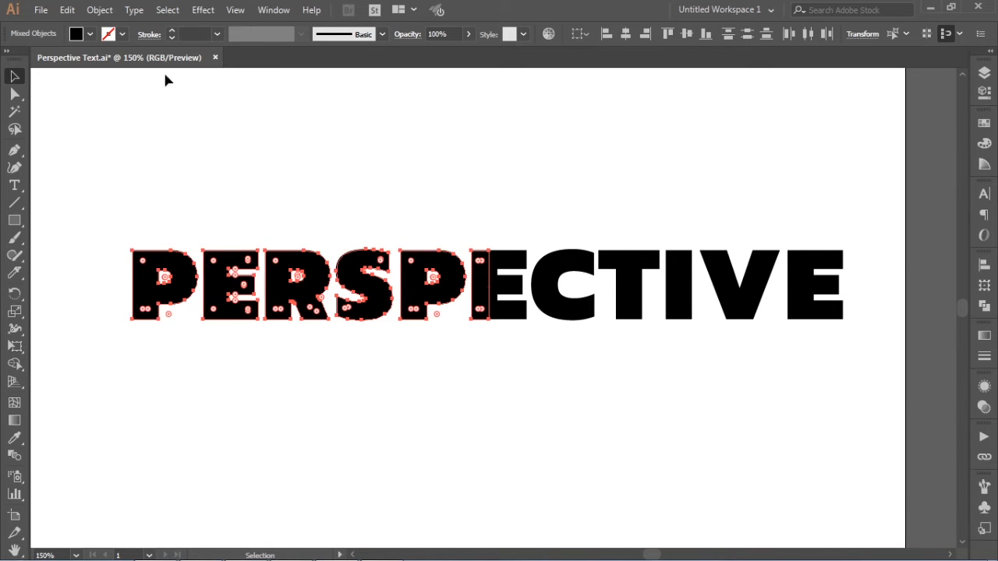
left_click(97, 10)
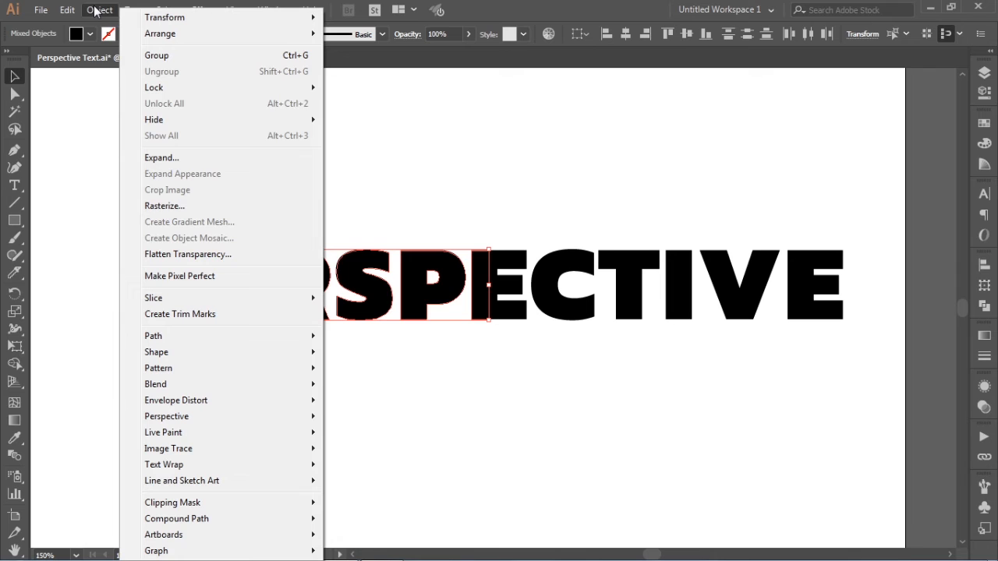
left_click(157, 55)
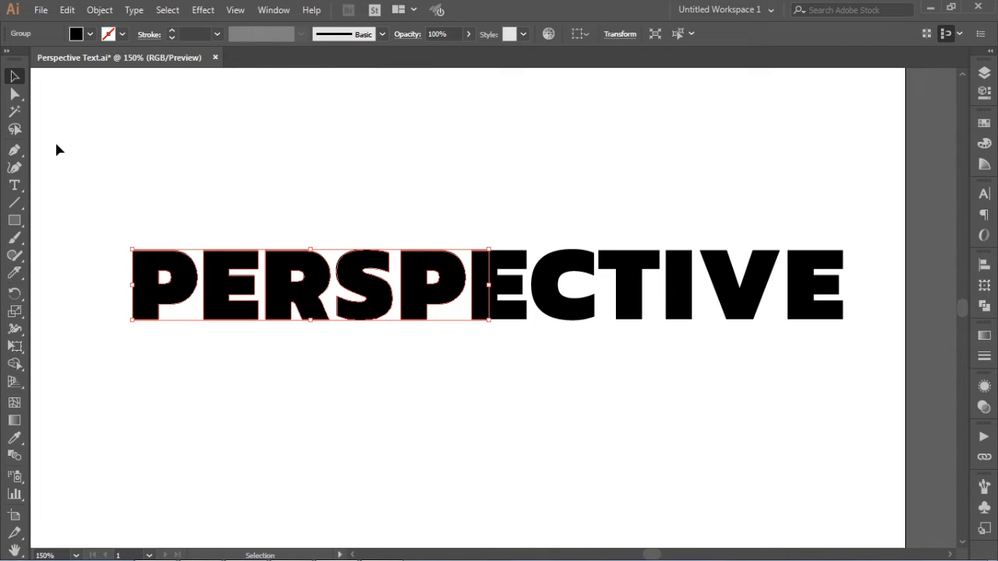
- Group the right part of the cut E with the letters CTIVE
left_click_drag(875, 208, 496, 395)
left_click(99, 11)
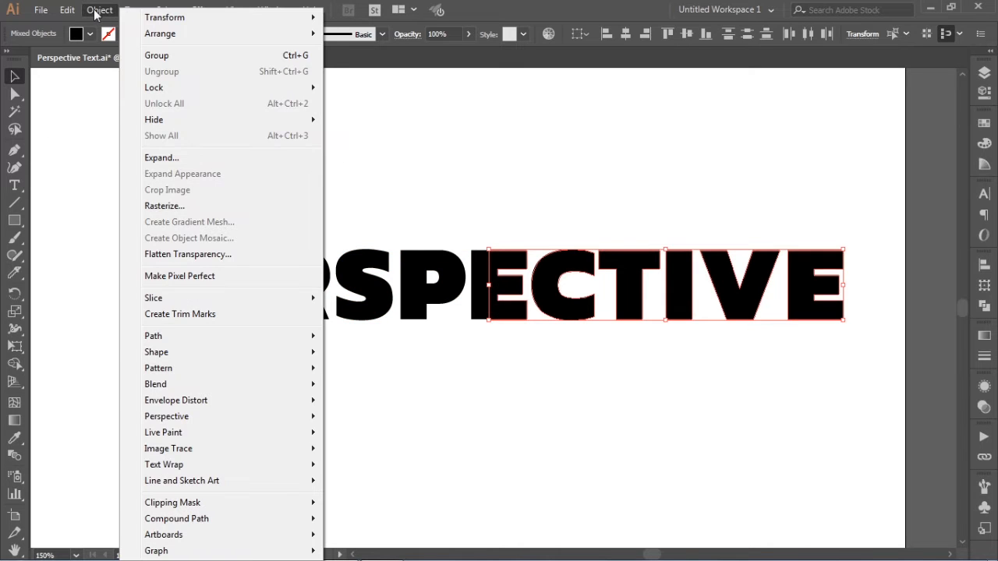
left_click(153, 56)
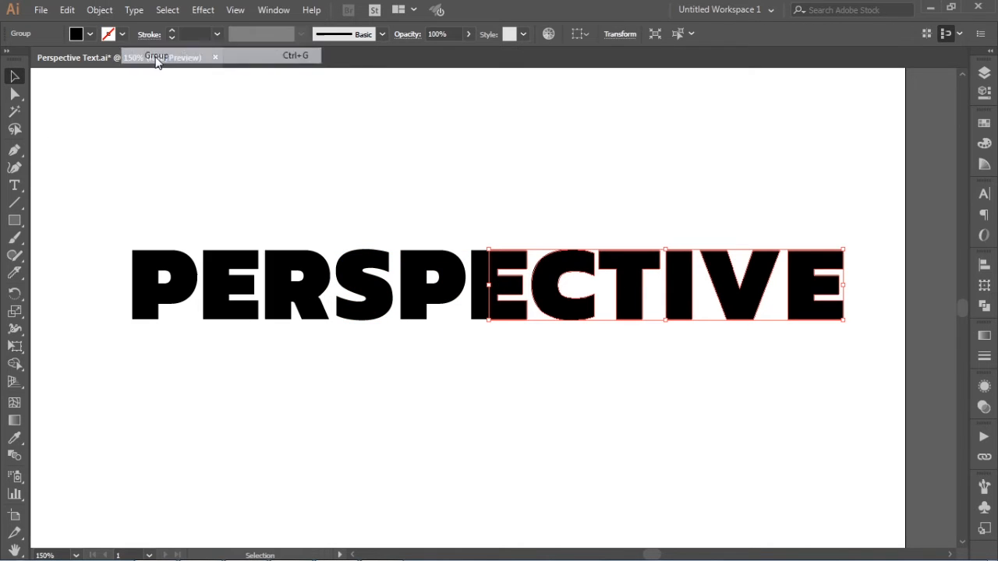
- Perspective-distort the left half of the word with Free Transform, stretching its inner edge to about three times the original height
left_click(419, 266)
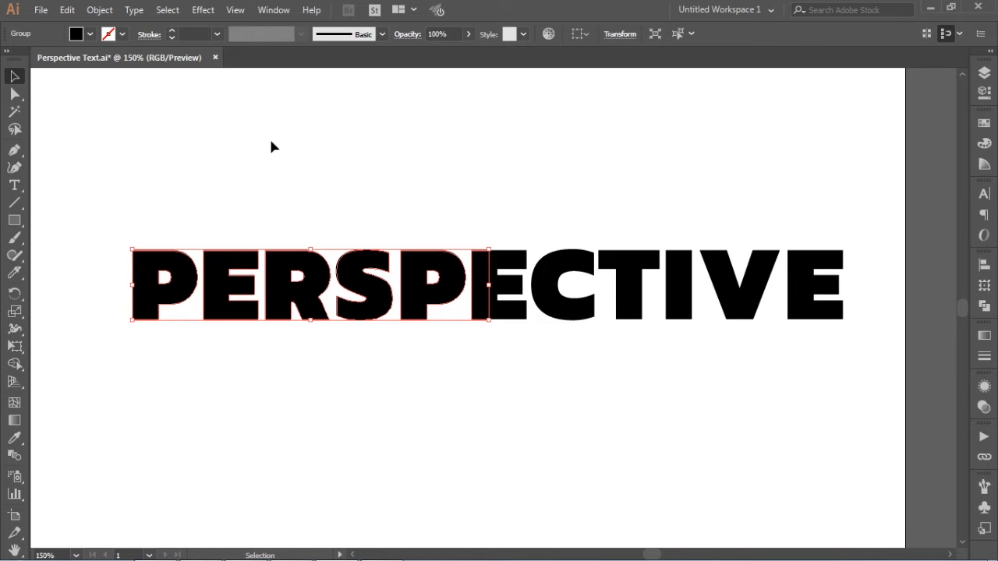
left_click(15, 347)
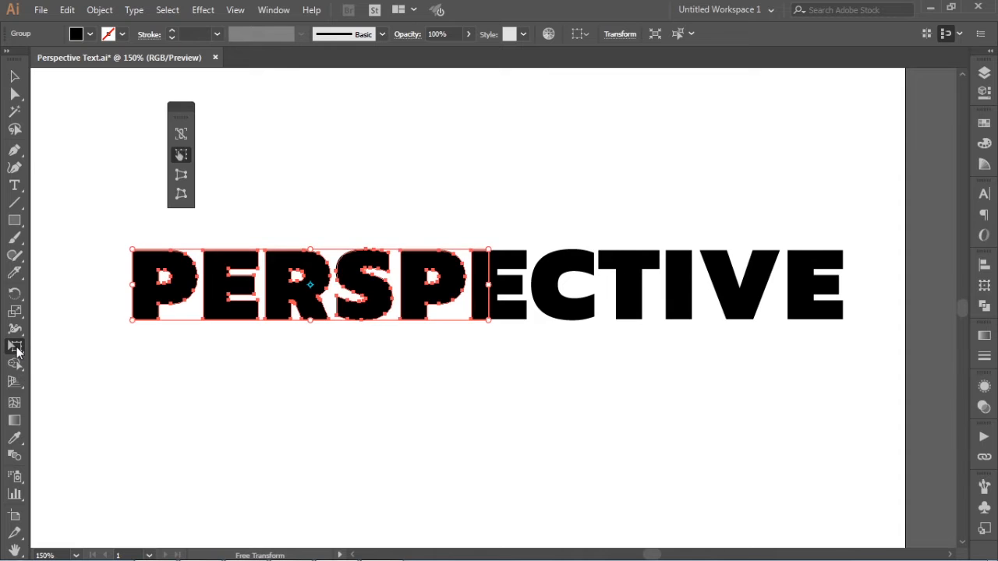
left_click(181, 193)
left_click(181, 175)
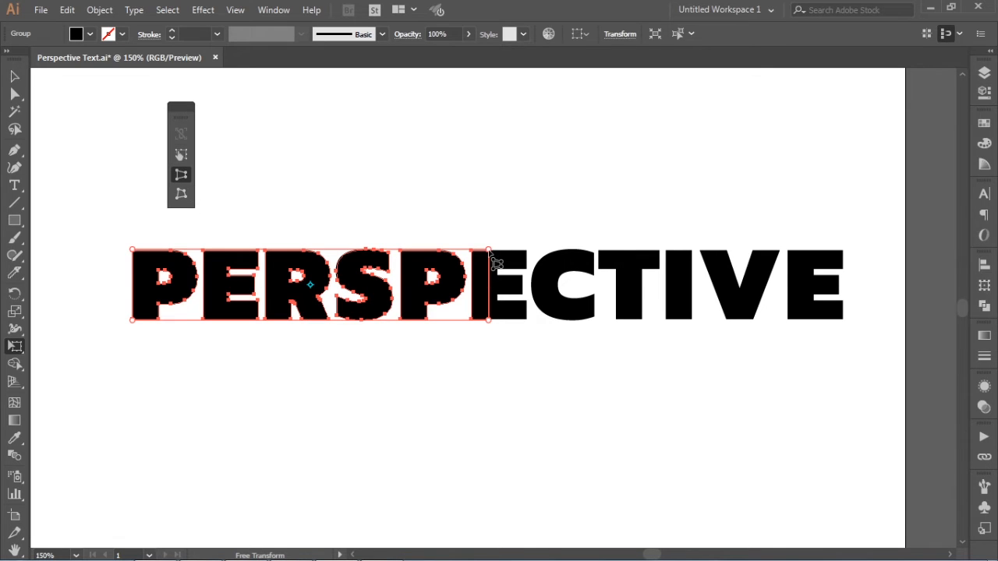
left_click_drag(489, 251, 488, 174)
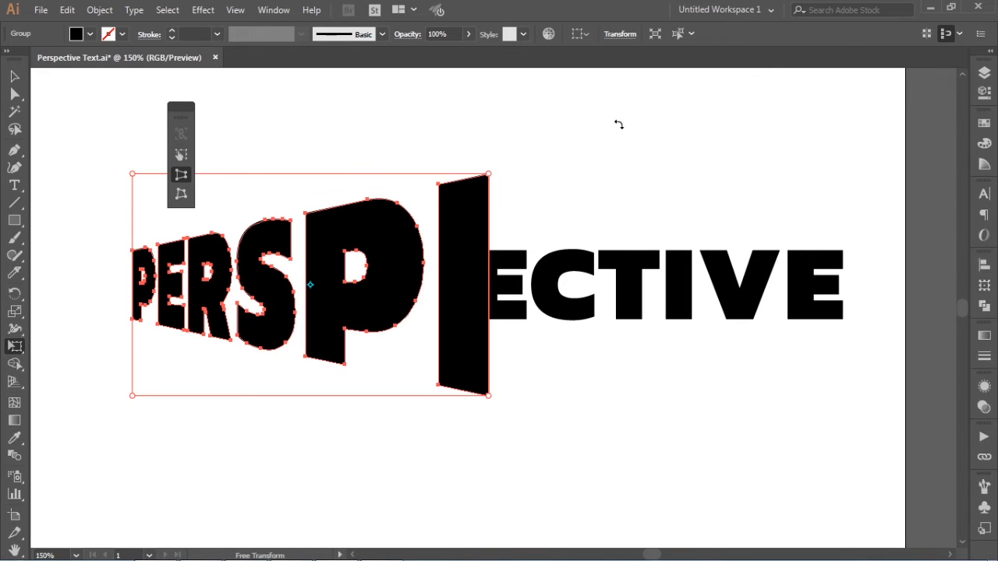
- Perspective-distort the right half so its inner edge rises to roughly match the left half, and deselect it
left_click(581, 265)
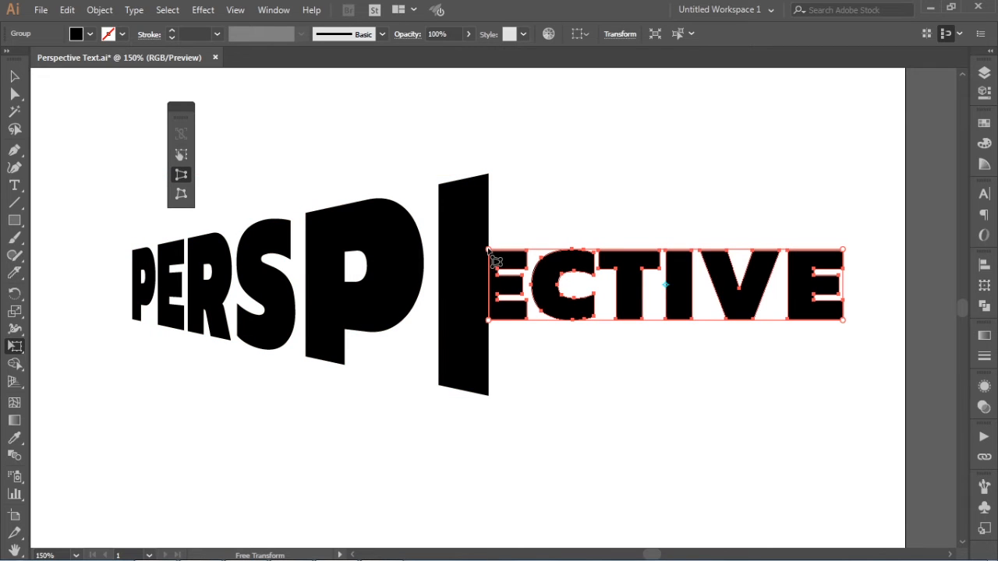
left_click_drag(489, 252, 489, 177)
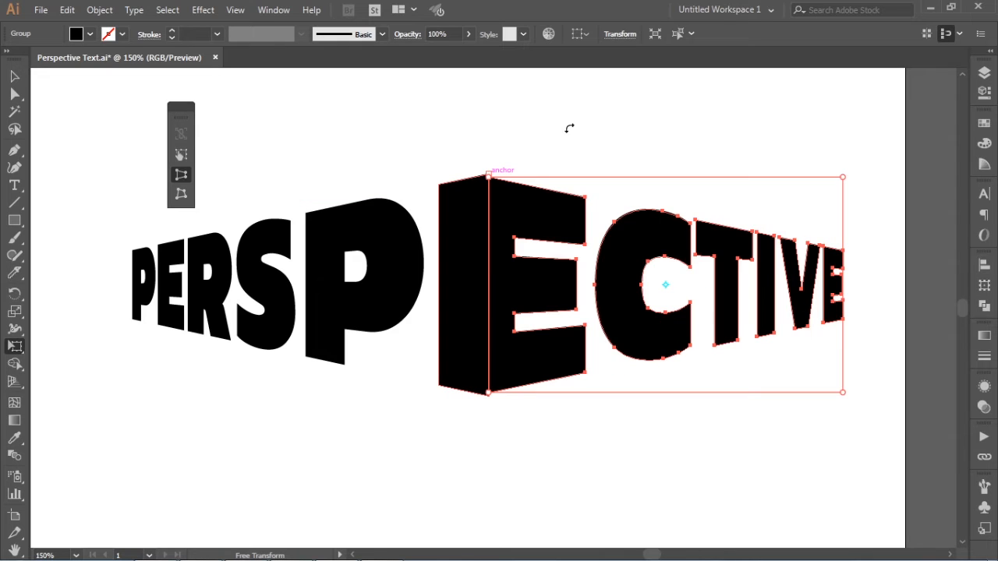
left_click(14, 75)
left_click(210, 107)
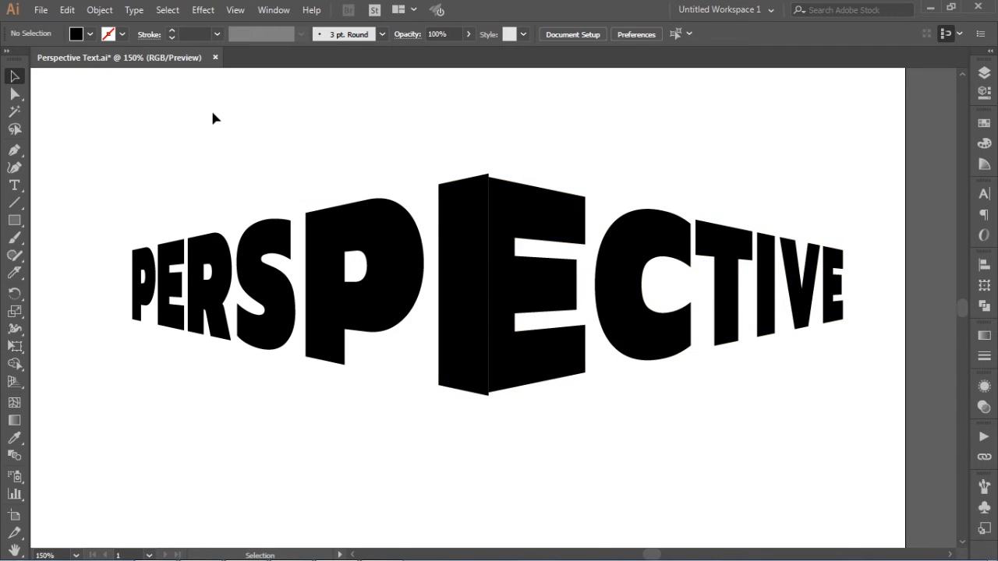
- Refine the right half's perspective distortion so its upper inner corner snaps exactly onto the left half's corner
key("ctrl+minus")
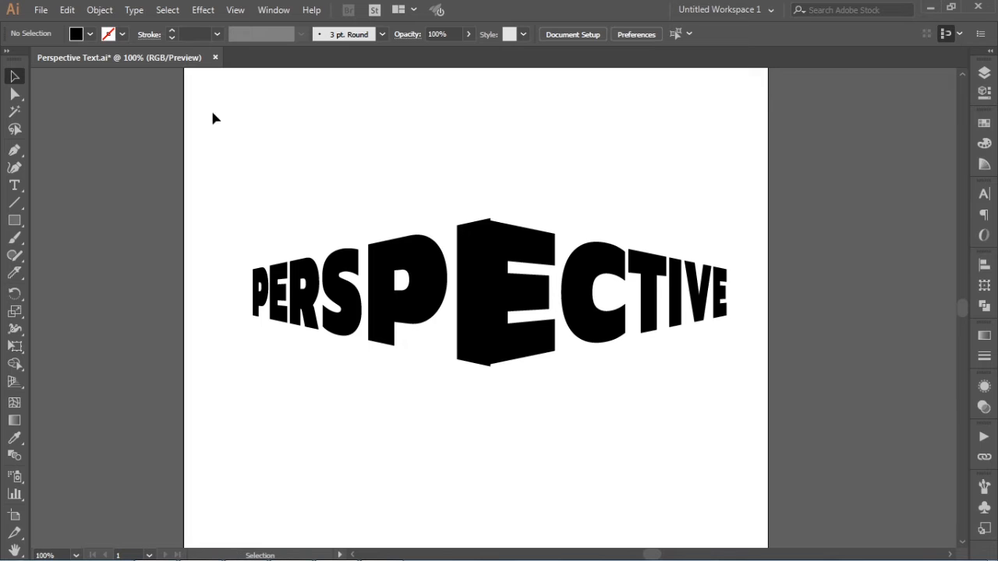
left_click(517, 241)
key("ctrl+space")
left_click_drag(422, 196, 552, 363)
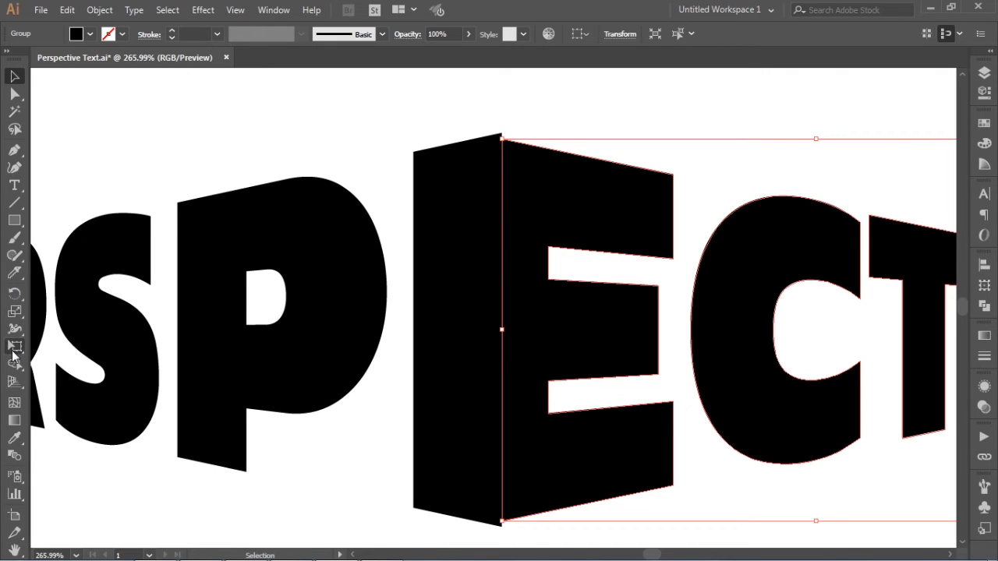
left_click(15, 346)
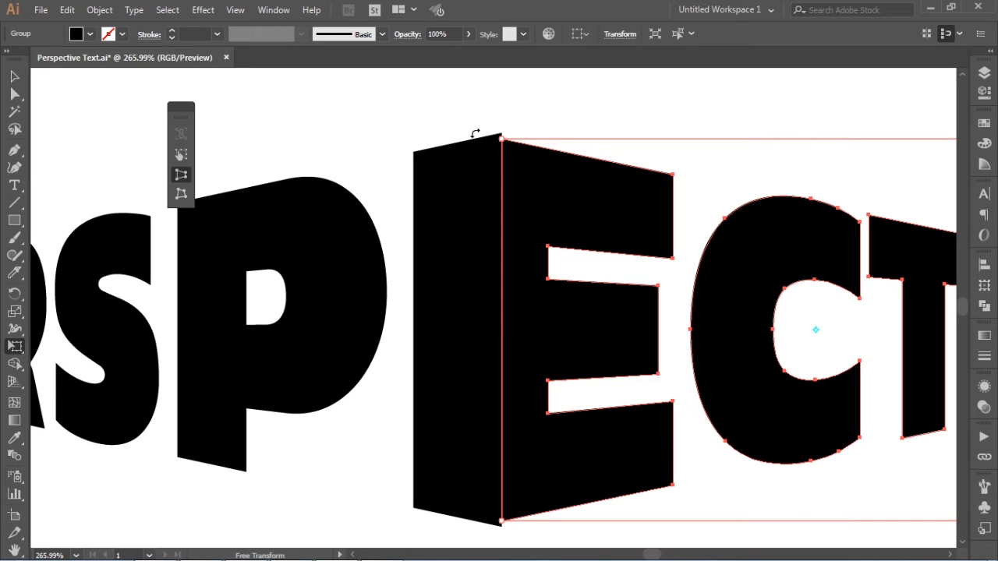
key("ctrl+space")
left_click_drag(458, 111, 559, 180)
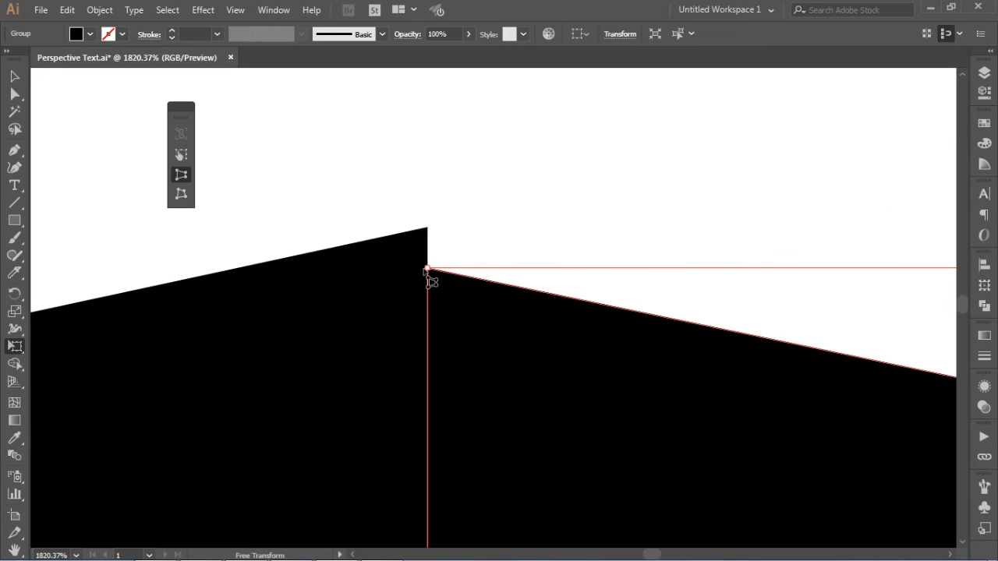
left_click_drag(428, 269, 427, 227)
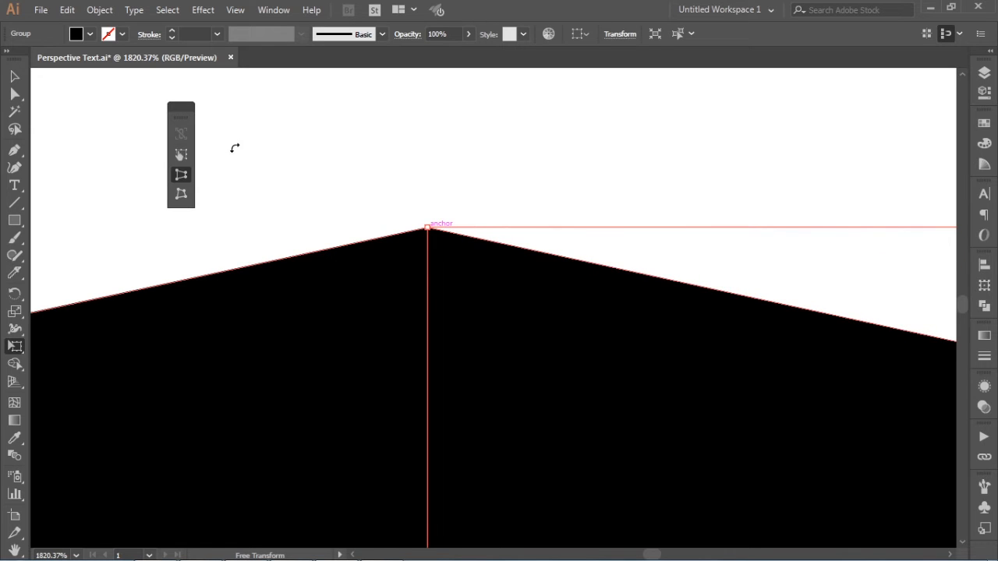
- Deselect the distorted halves and inspect the joined perspective lettering as a whole at 100% zoom
left_click(14, 77)
left_click(351, 159)
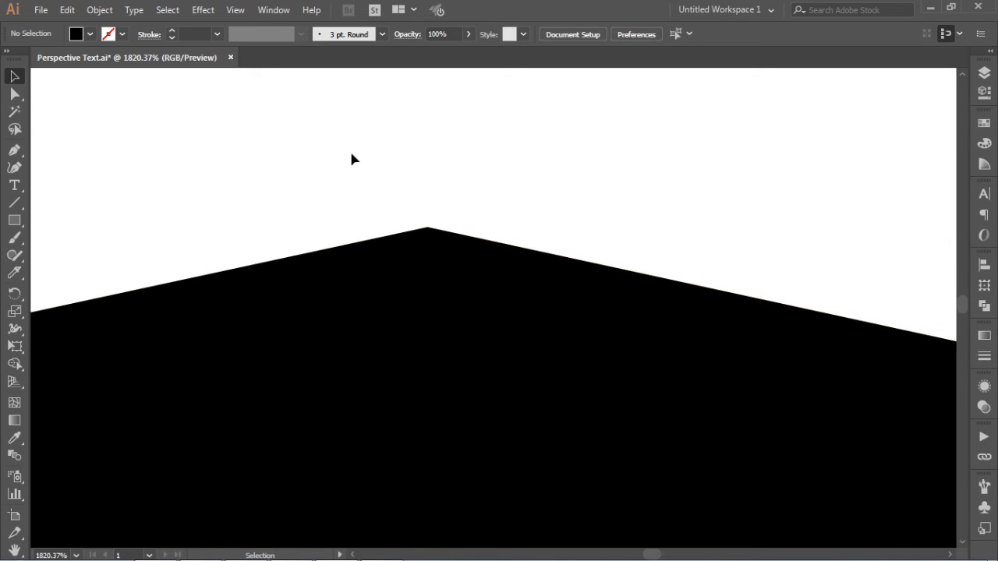
key("ctrl+minus")
key("ctrl+minus")
key("ctrl+minus")
key("ctrl+minus")
key("ctrl+minus")
key("ctrl+minus")
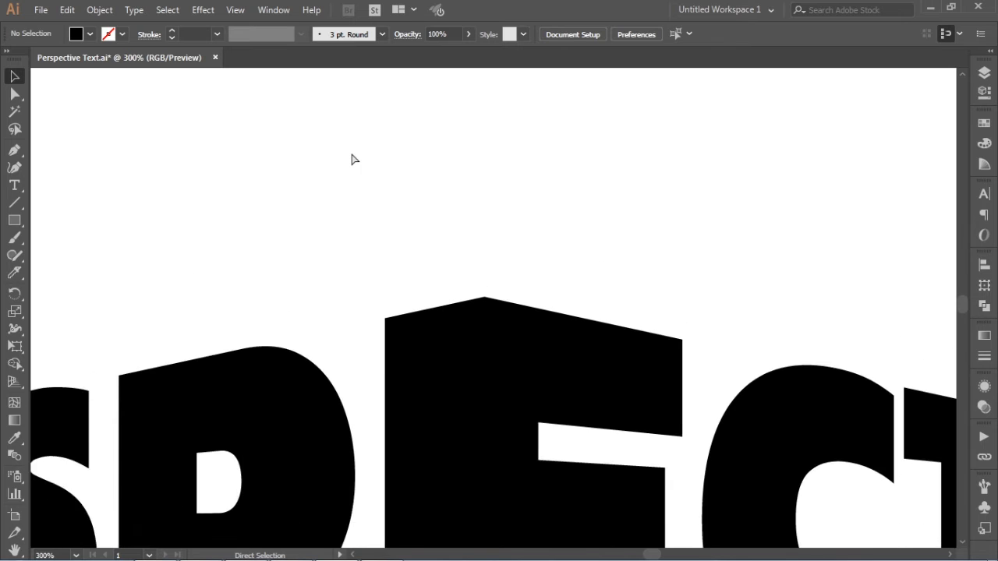
key("ctrl+minus")
key("ctrl+minus")
key("ctrl+minus")
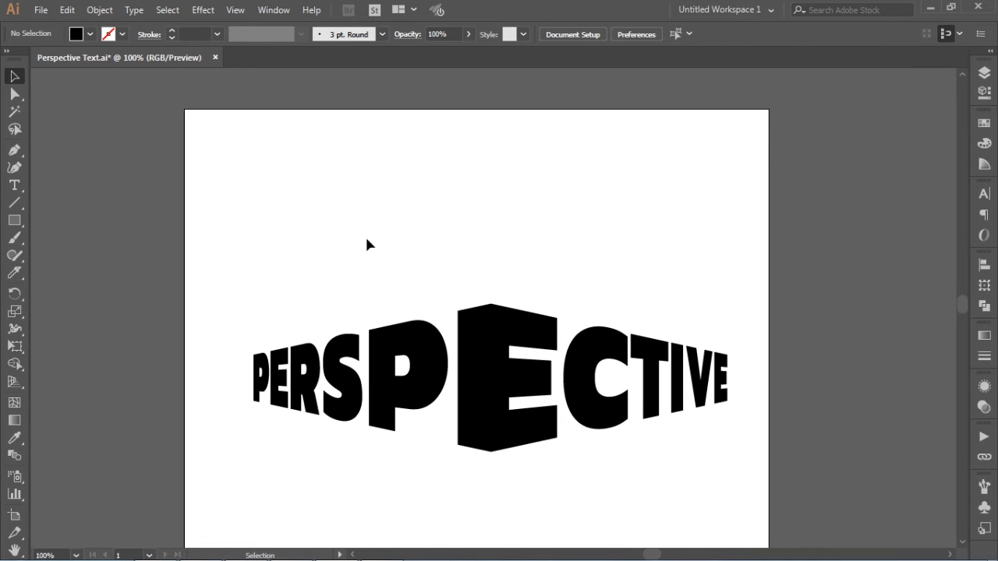
- Try a light grey and then a medium grey fill on the left half of the lettering
left_click(432, 347)
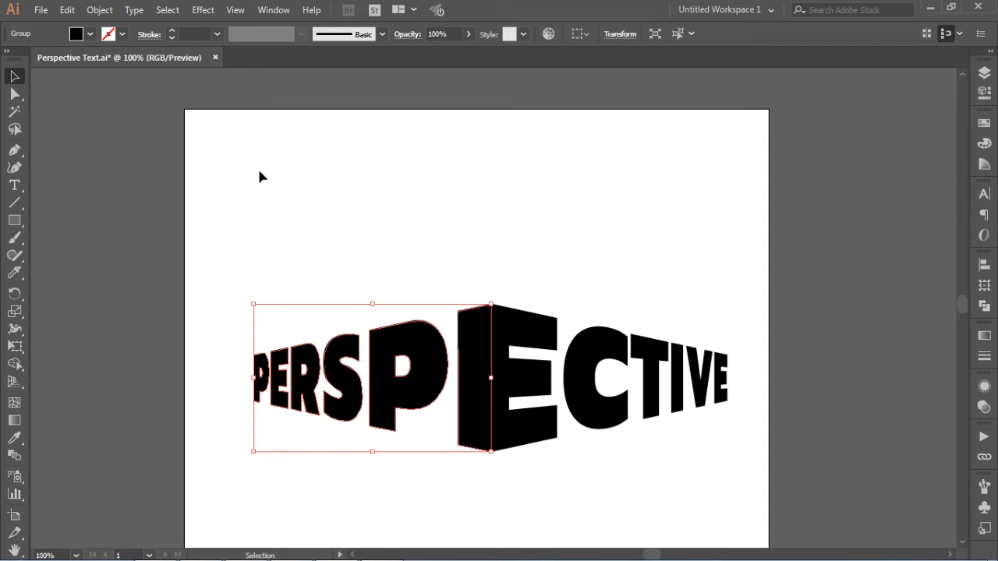
left_click(984, 124)
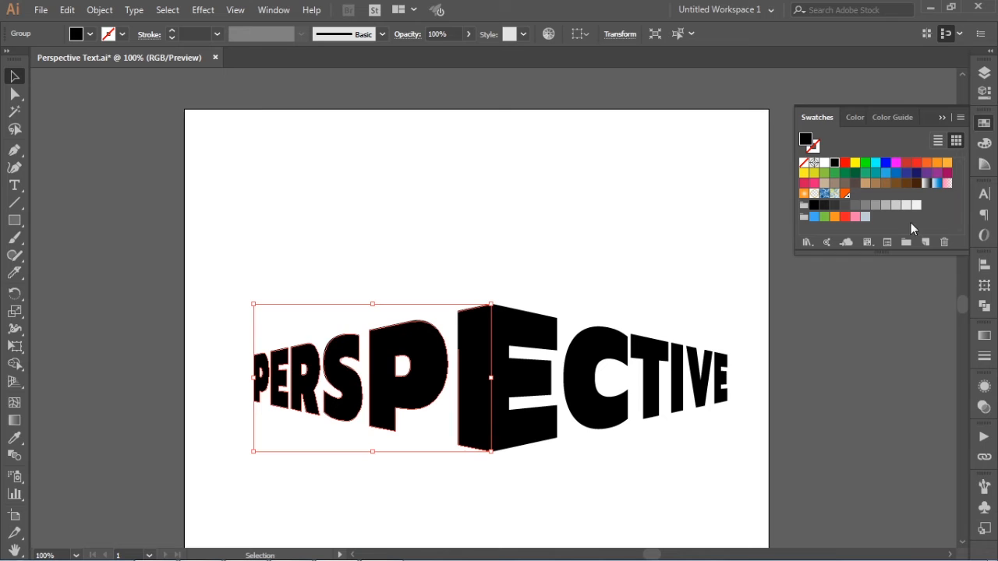
left_click(886, 206)
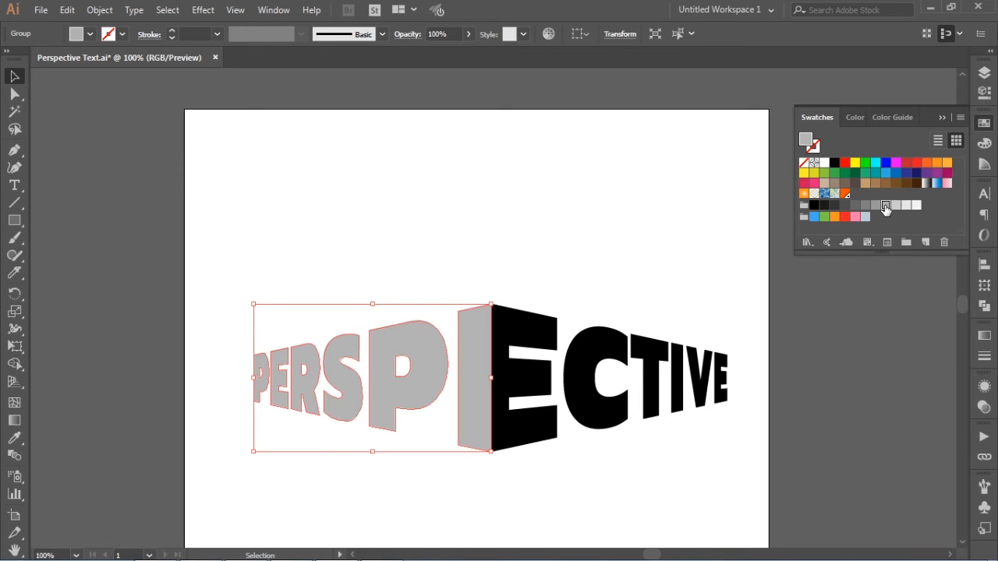
left_click(875, 205)
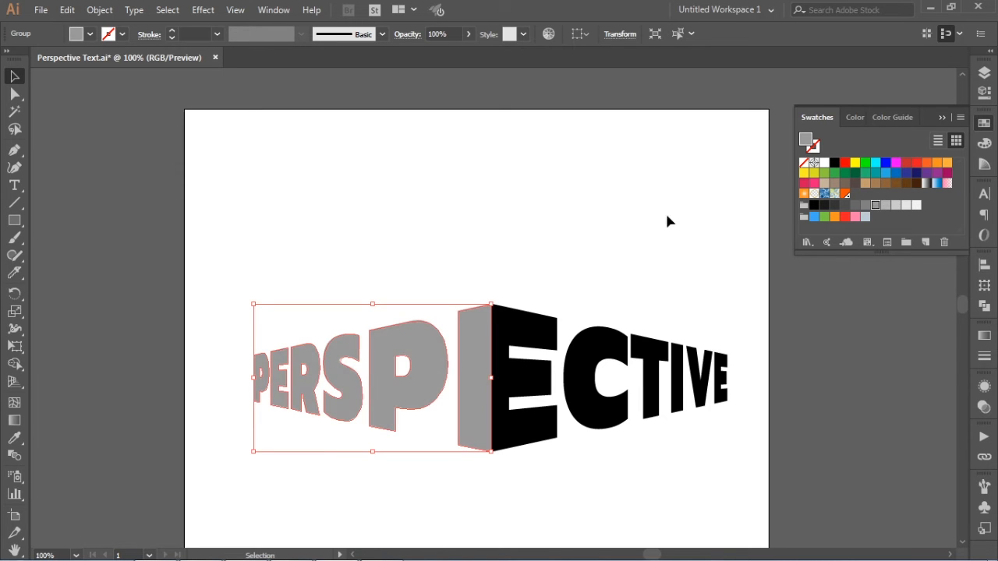
left_click(551, 215)
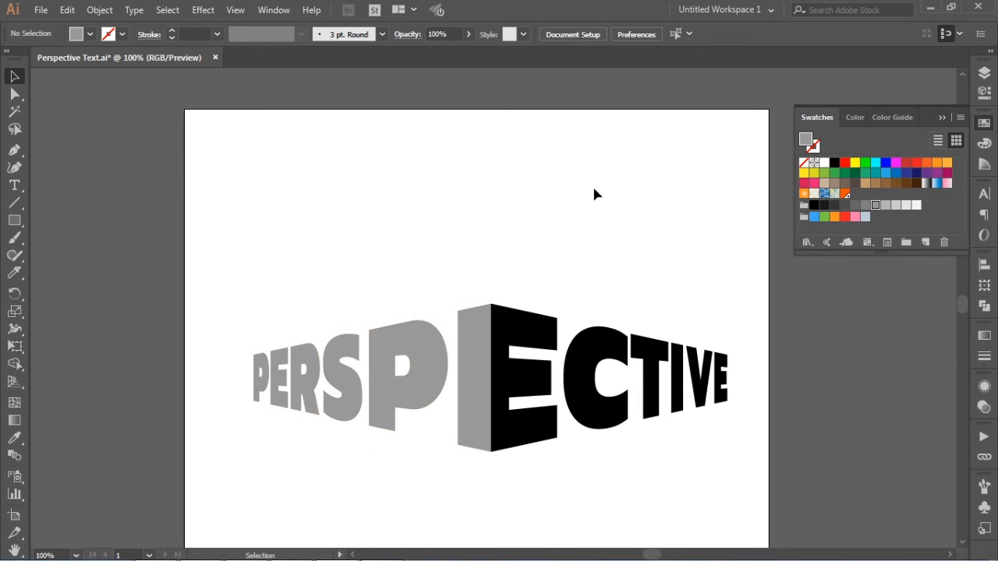
- Fill both the left and the right half of the lettering with bright red
left_click(486, 362)
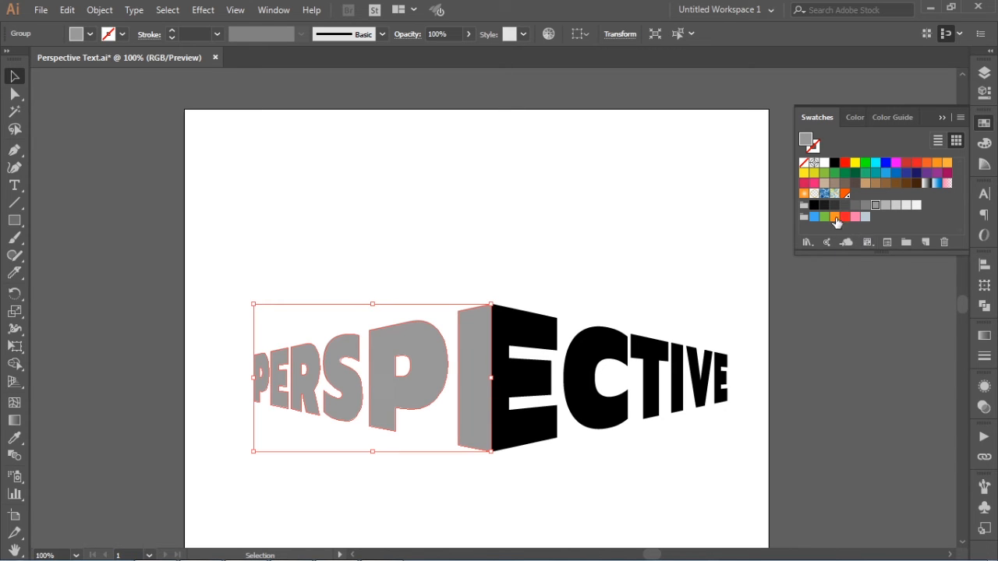
left_click(844, 162)
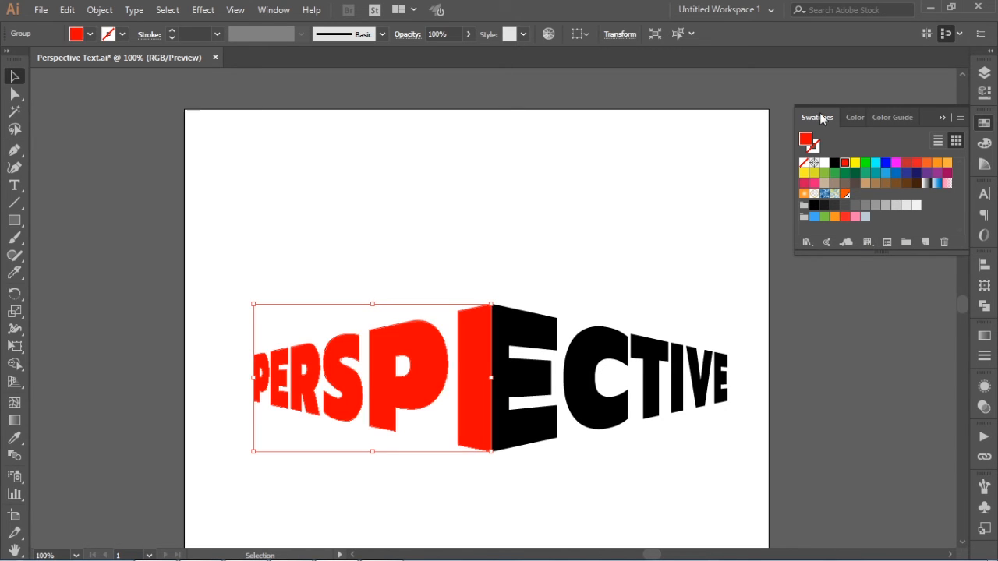
left_click(540, 224)
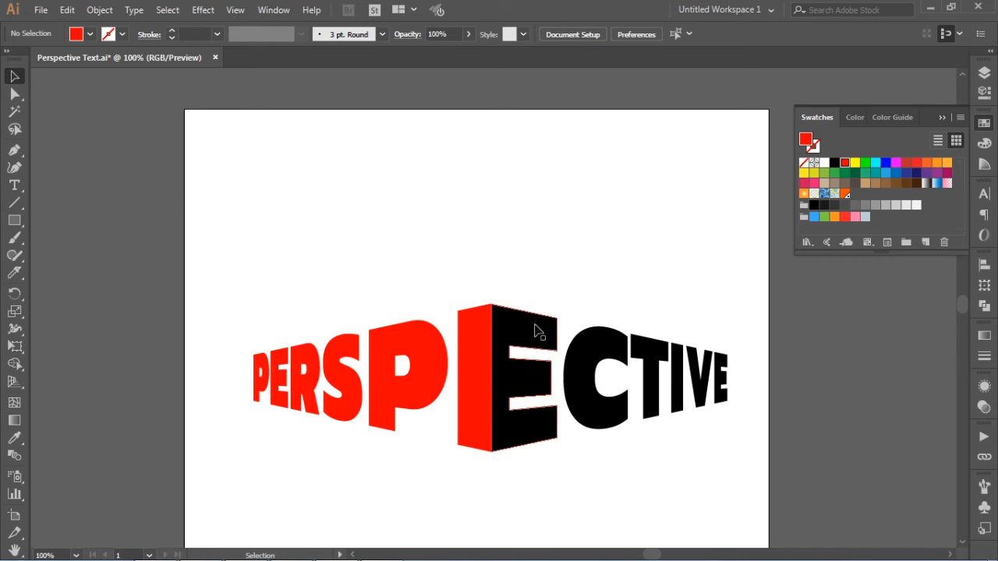
left_click(486, 335)
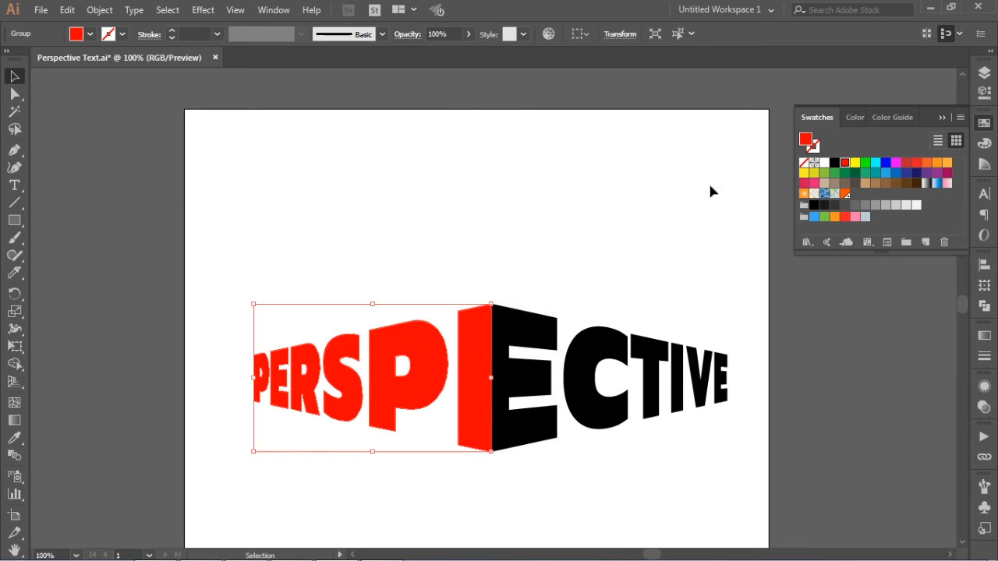
left_click(544, 328)
left_click(844, 162)
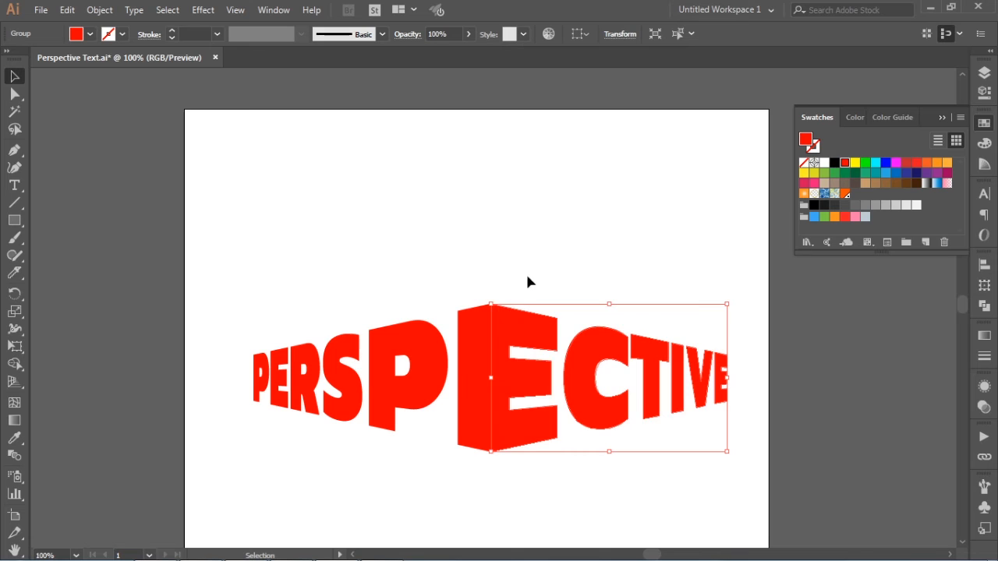
- Recolour the left half with a lighter red tint from the Color Guide and deselect it
left_click(473, 326)
left_click(889, 117)
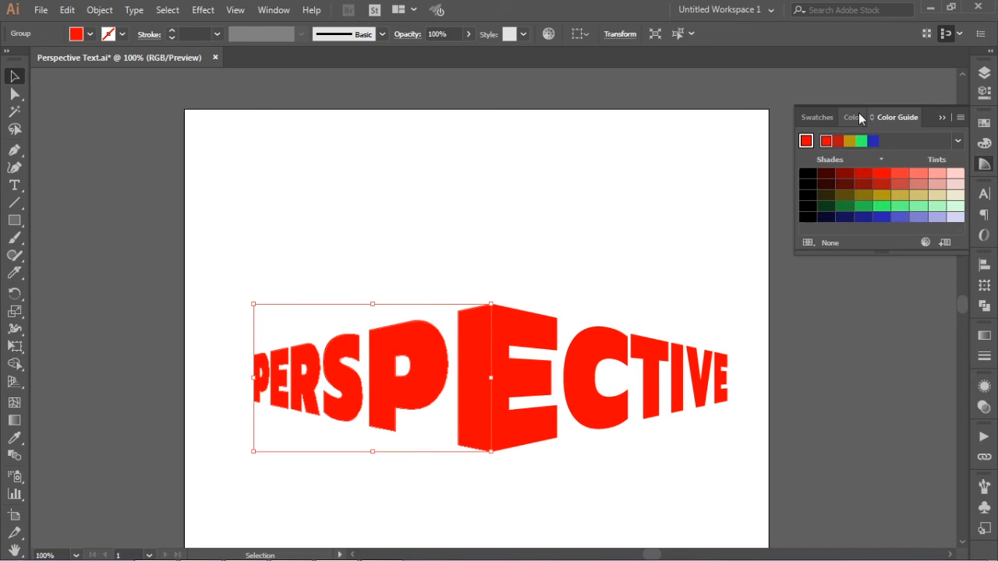
left_click(918, 173)
left_click(647, 189)
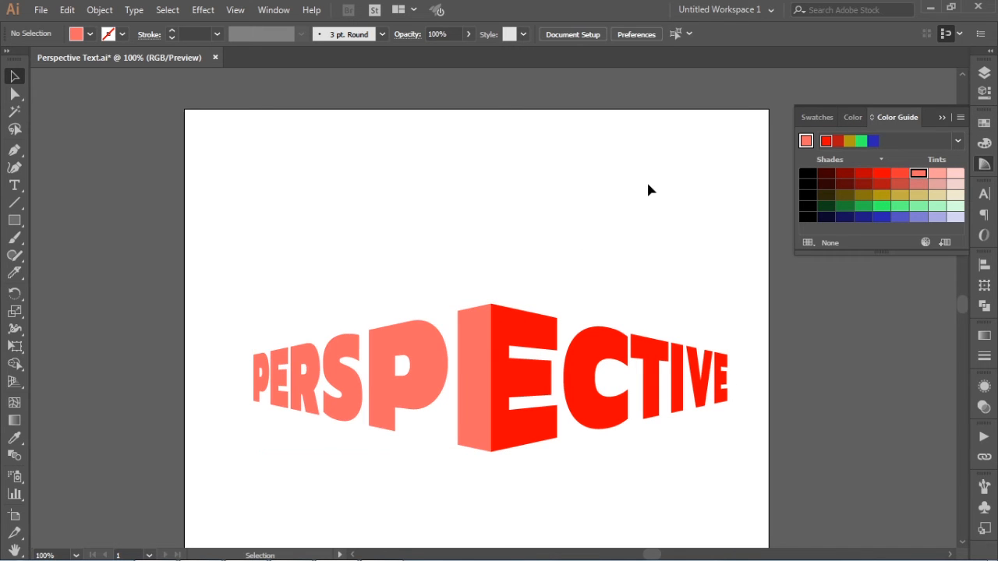
- Draw a rectangle that covers the whole artboard
key("ctrl+minus")
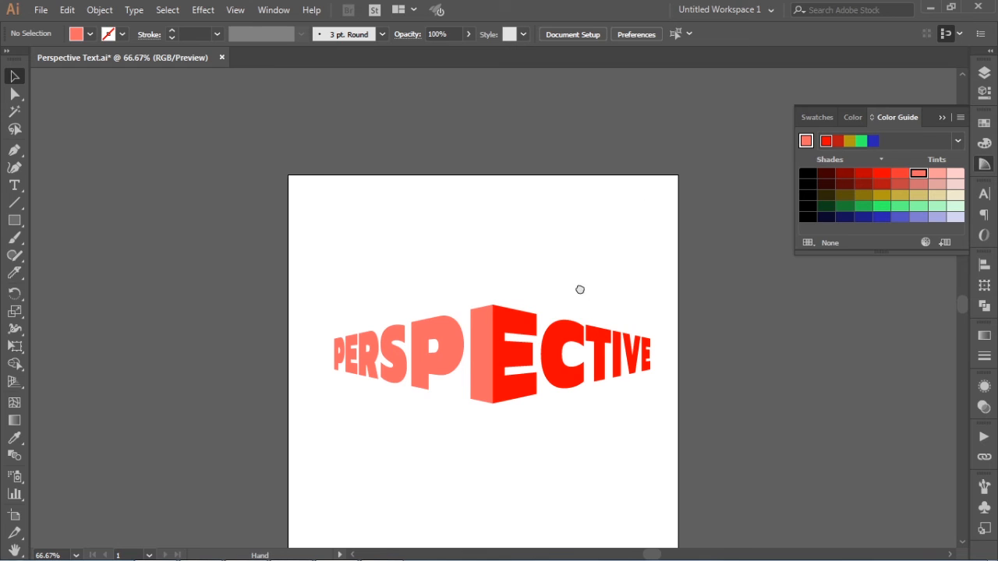
left_click_drag(579, 287, 564, 232)
key("a")
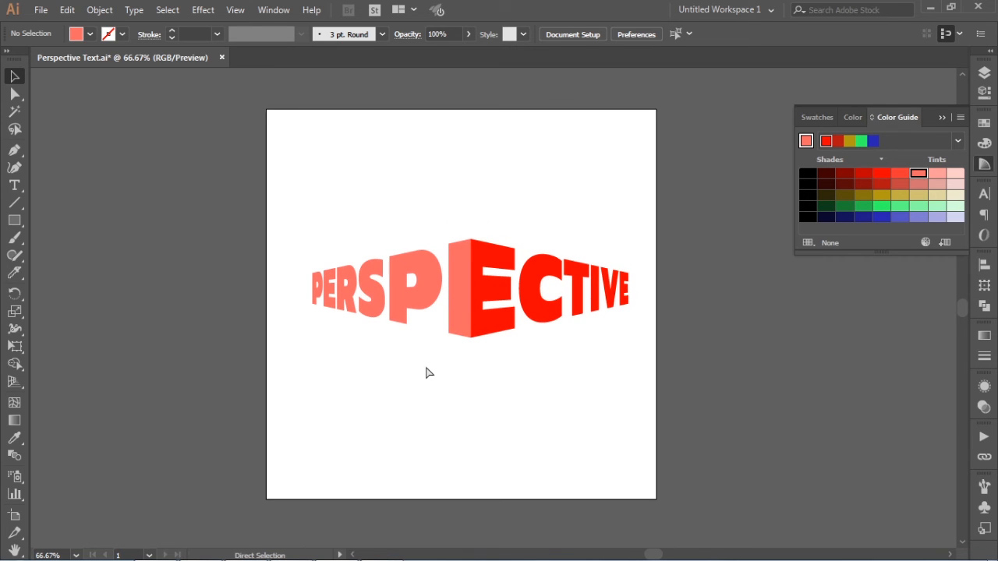
left_click(14, 220)
left_click_drag(266, 110, 658, 497)
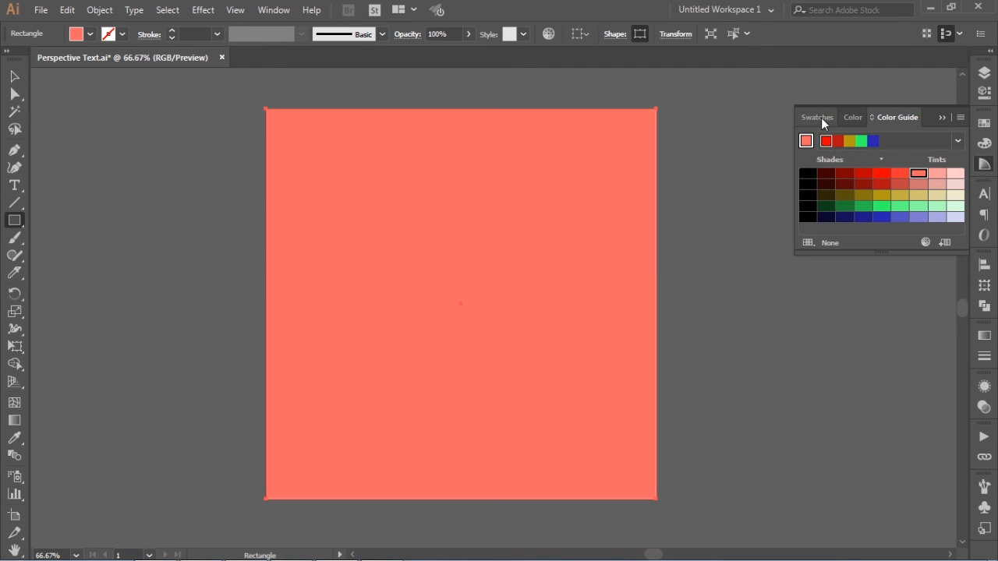
- Fill the artboard-sized rectangle with yellow and send it behind the lettering
left_click(819, 117)
left_click(854, 163)
left_click(15, 76)
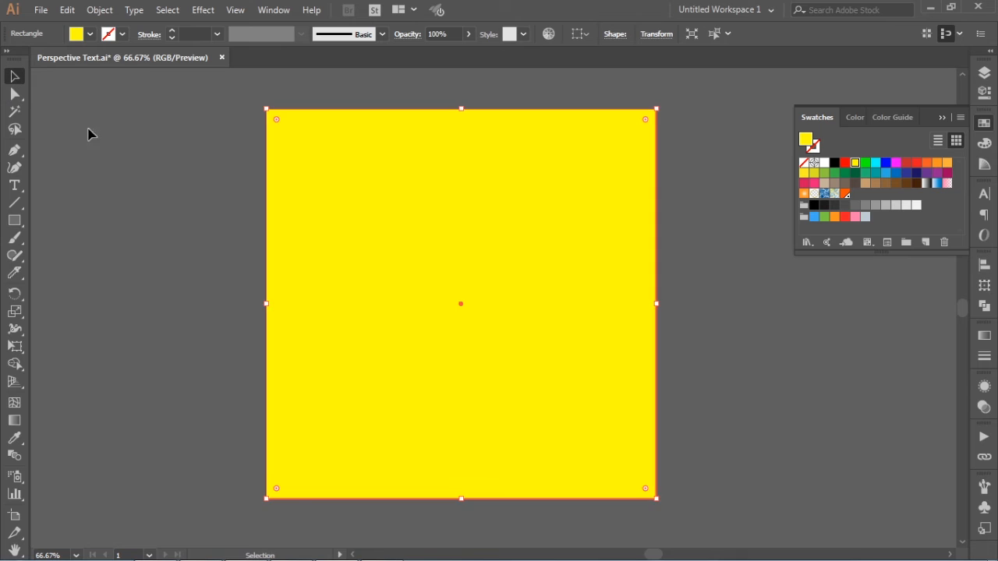
key("ctrl+shift+bracketleft")
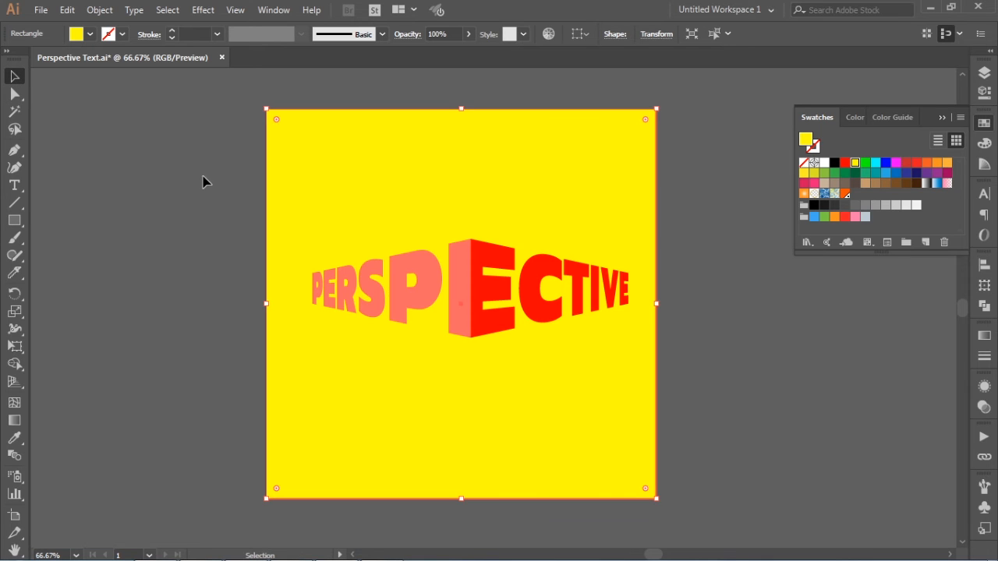
- Select both lettering halves without the background, enlarge them slightly in proportion and recentre them horizontally on the artboard
left_click_drag(704, 233, 419, 357)
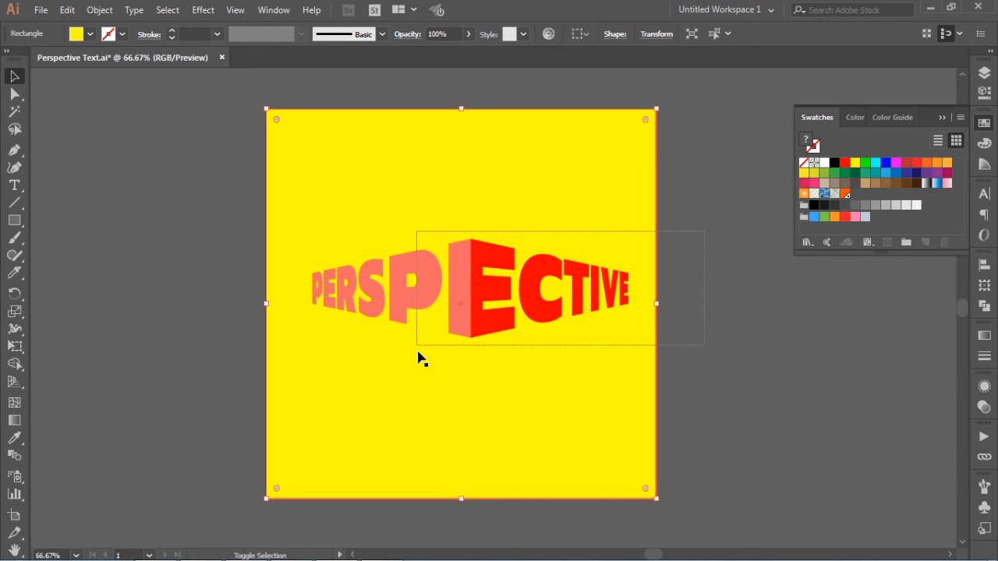
left_click_drag(630, 242, 644, 233)
left_click_drag(479, 327, 474, 330)
- Try orange and two darker greys on the background rectangle, settle on a very light grey fill, and fit the artboard in view
left_click(624, 362)
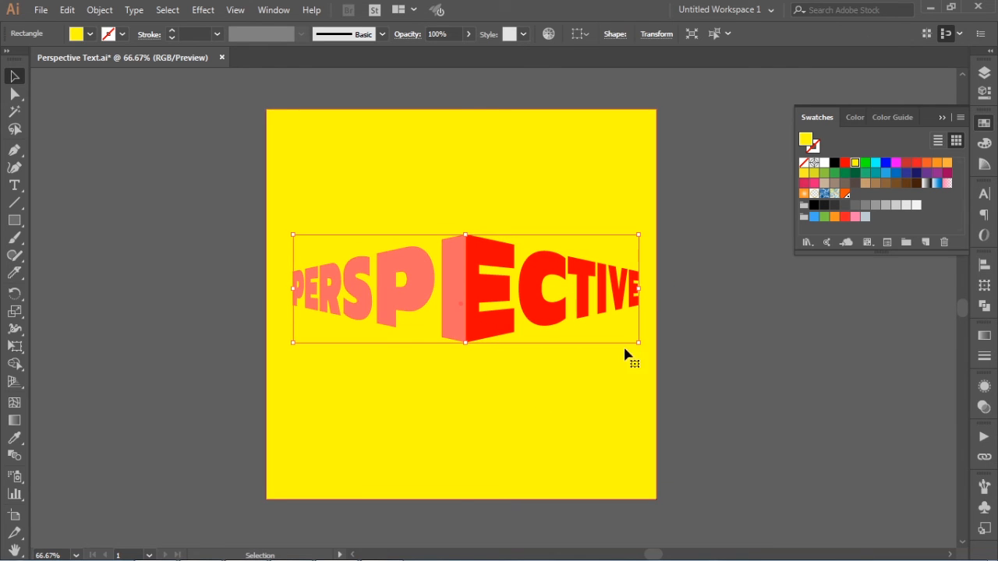
left_click(947, 163)
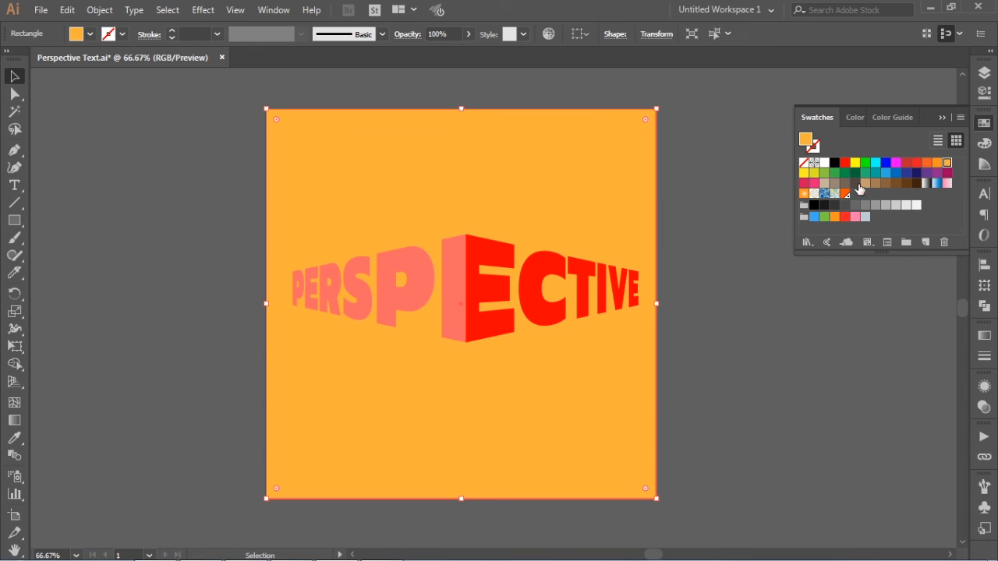
left_click(896, 205)
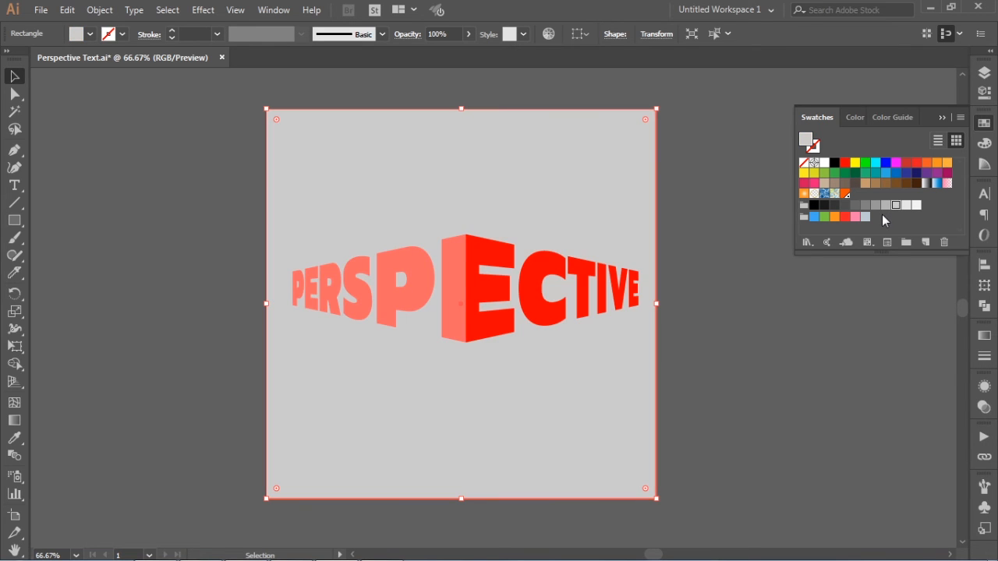
left_click(885, 206)
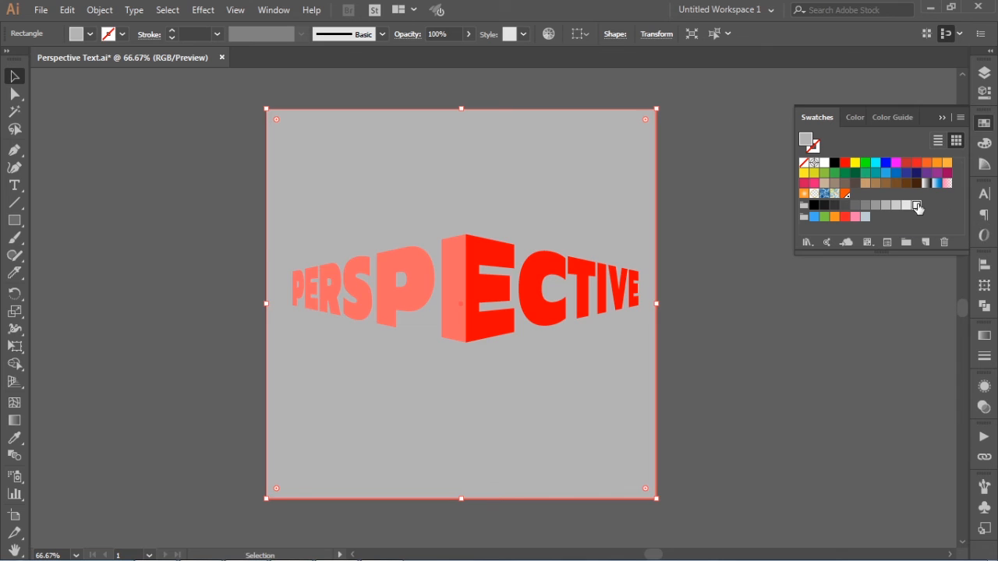
left_click(907, 207)
left_click(908, 207)
left_click(721, 339)
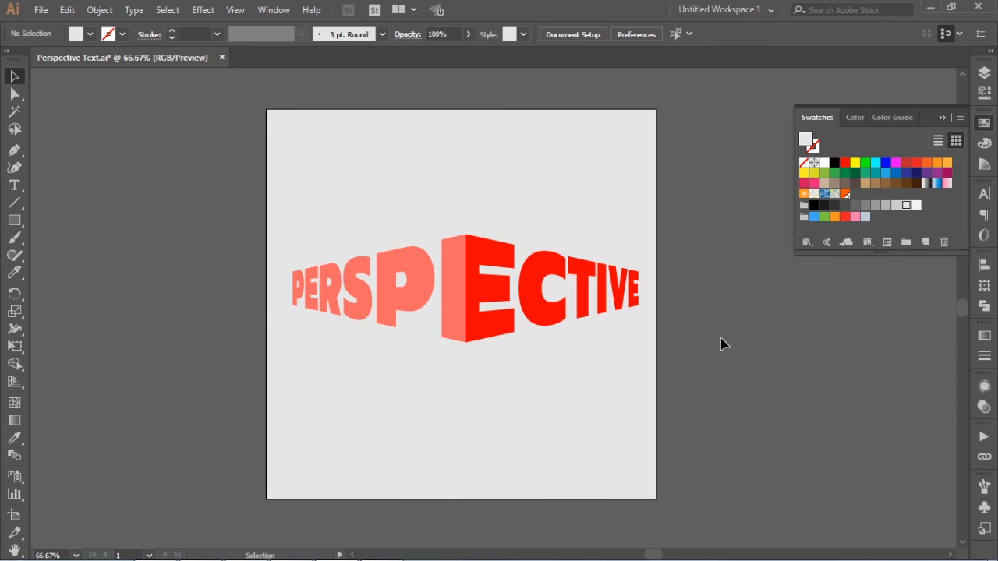
key("ctrl+0")
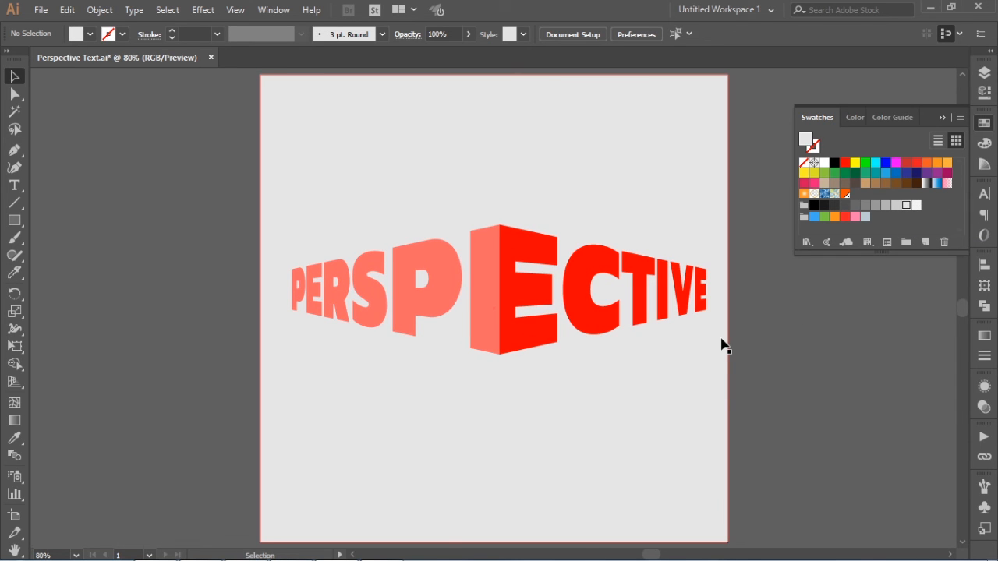